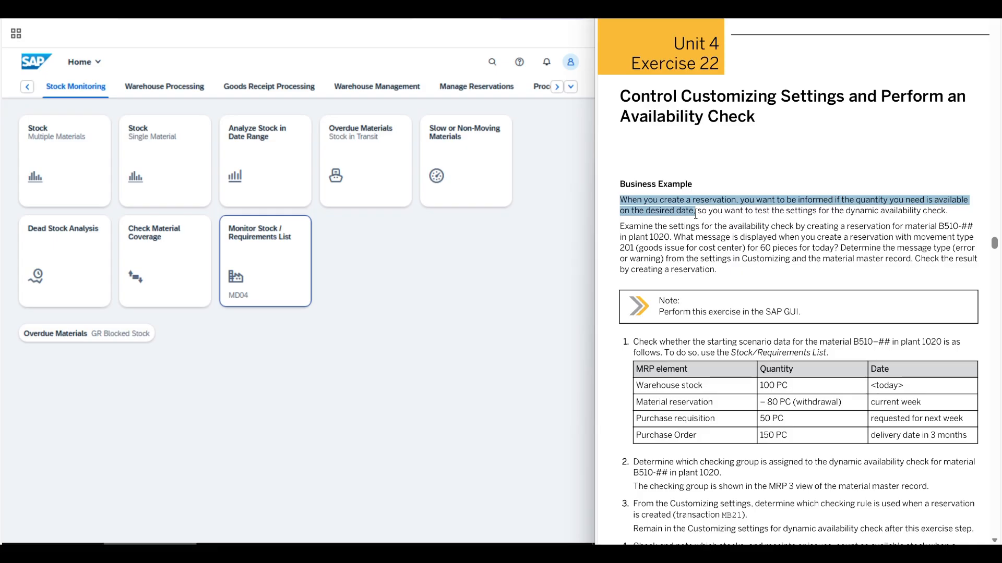
# Read the Exercise 22 business example and task 1 about checking the starting data for material B510-## in plant 1020.
pyautogui.moveTo(696, 214); pyautogui.dragTo(950, 209)
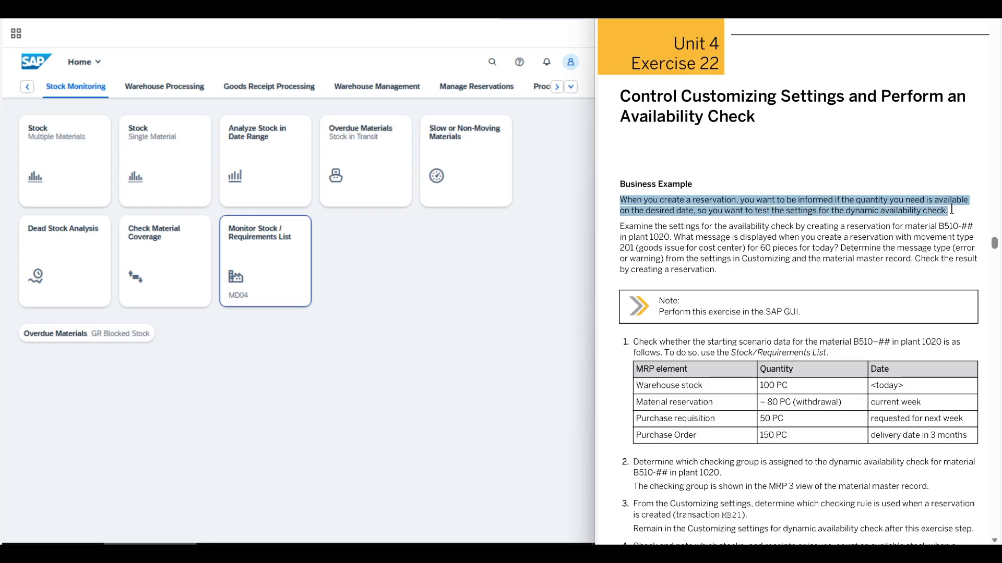
pyautogui.click(650, 172)
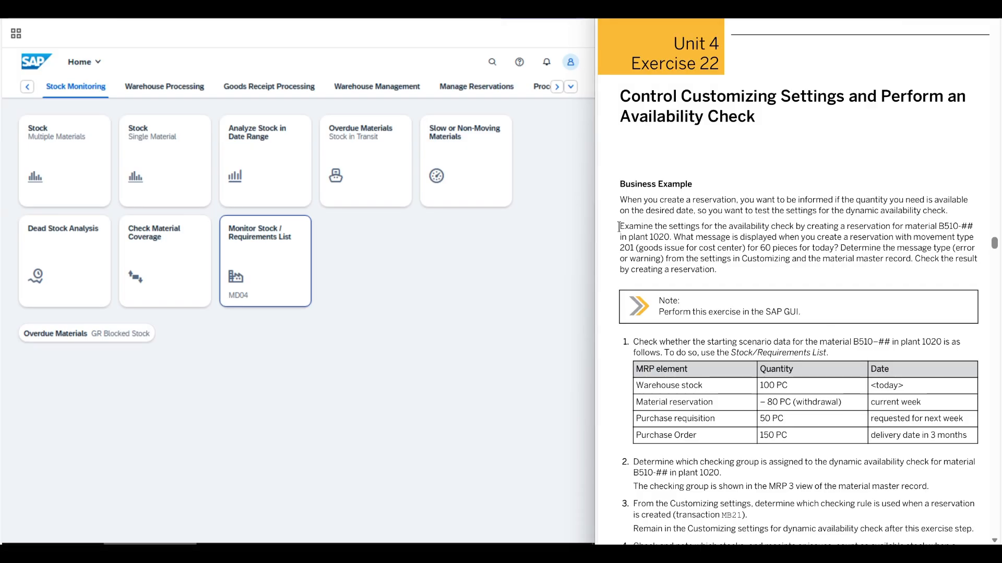
pyautogui.moveTo(618, 226); pyautogui.dragTo(669, 238)
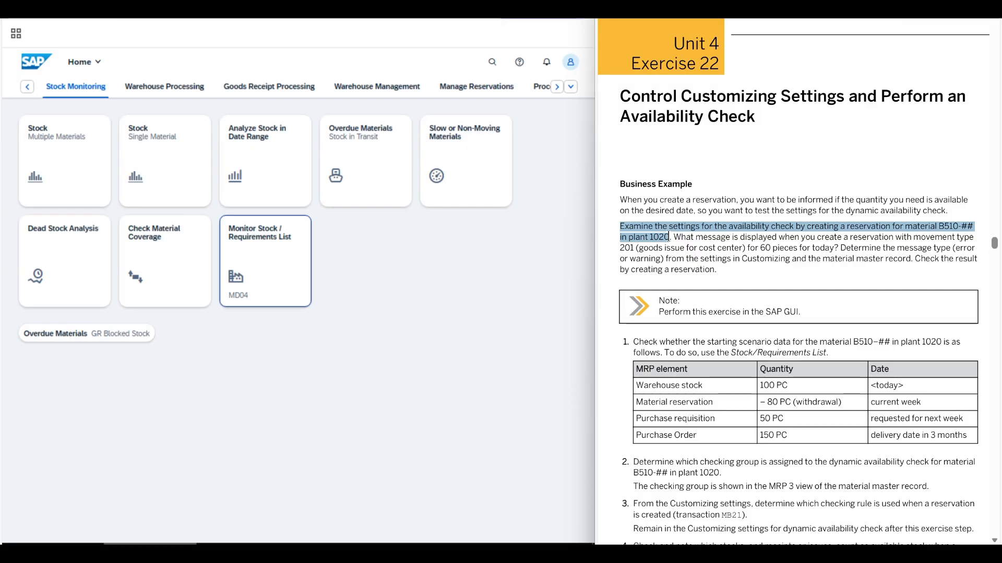
pyautogui.moveTo(669, 238); pyautogui.dragTo(841, 248)
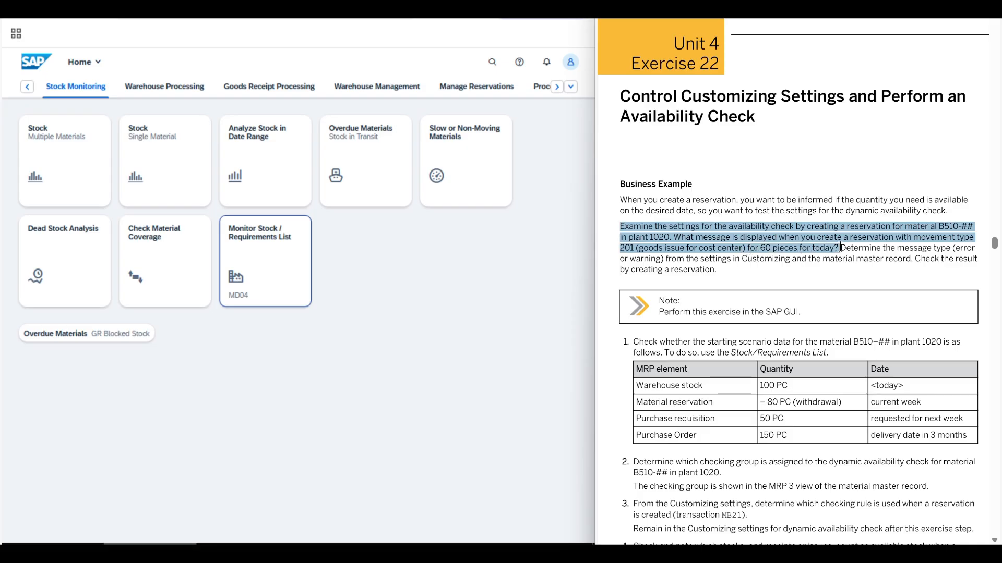
pyautogui.click(841, 248)
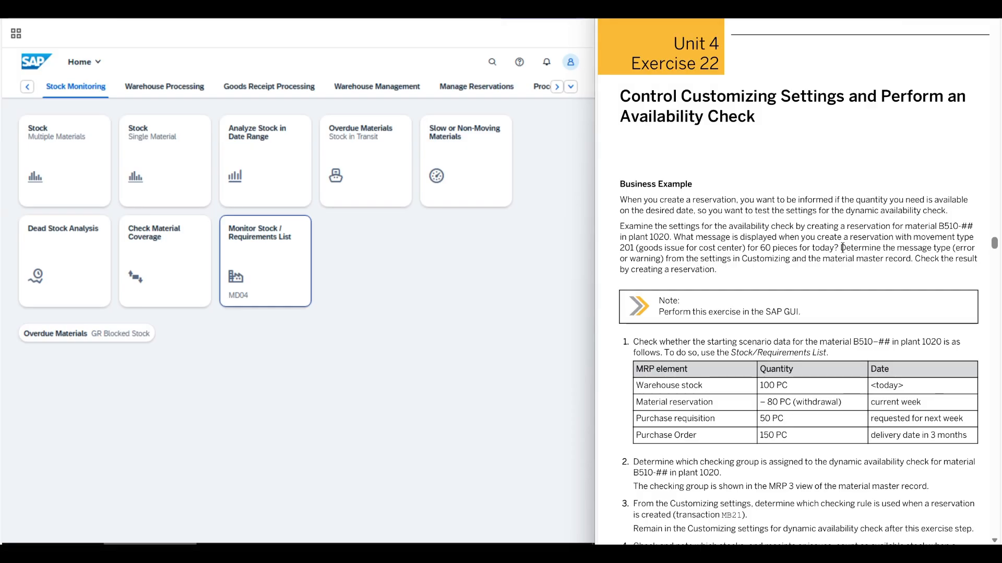
pyautogui.moveTo(841, 248); pyautogui.dragTo(721, 275)
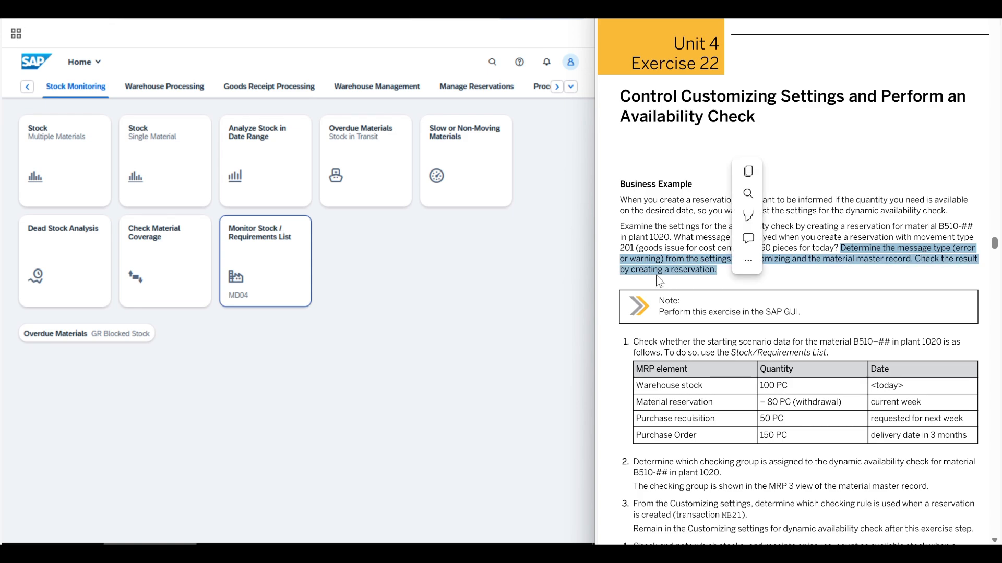
pyautogui.click(684, 275)
pyautogui.scroll(-3, 684, 275)
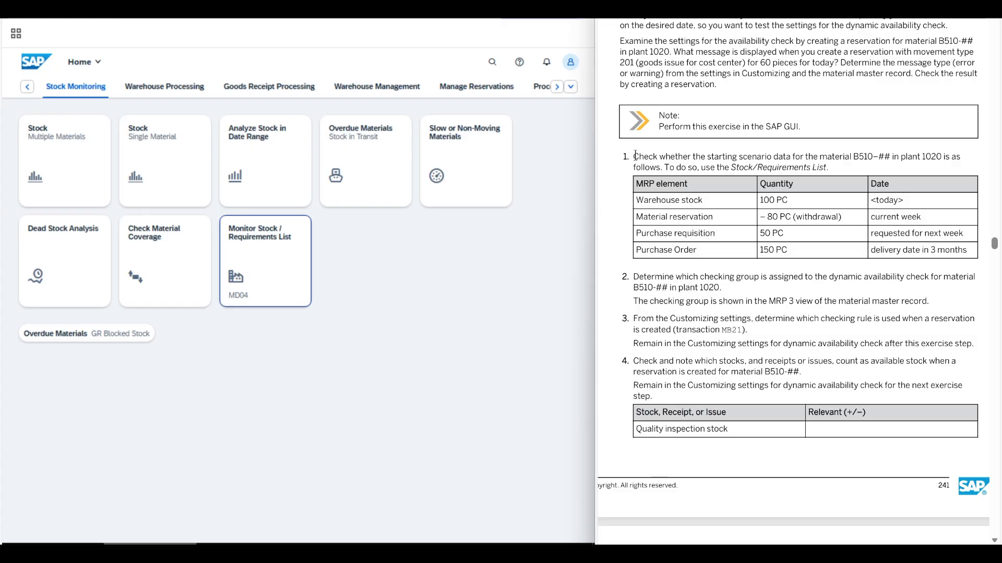
pyautogui.moveTo(634, 155); pyautogui.dragTo(836, 175)
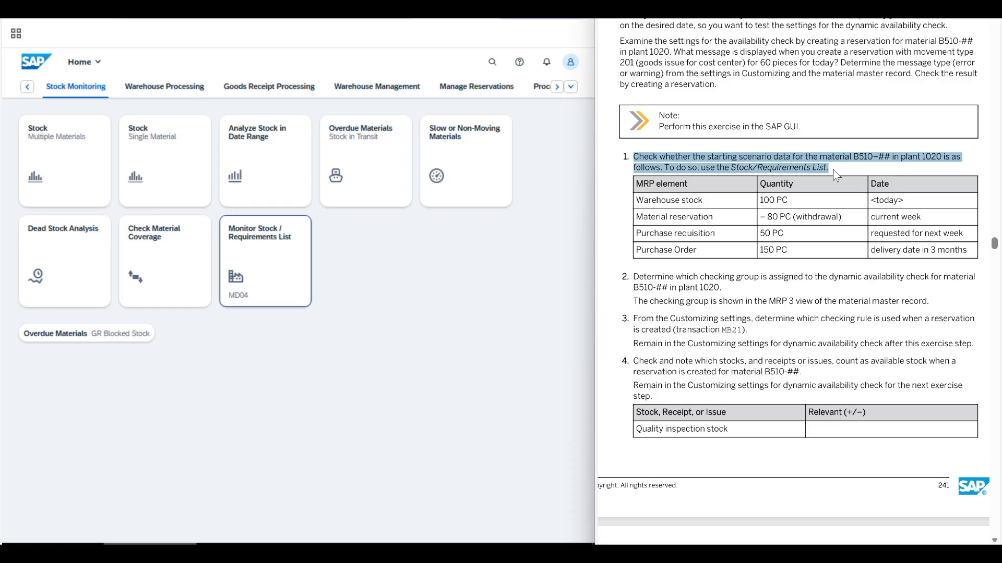
pyautogui.click(836, 175)
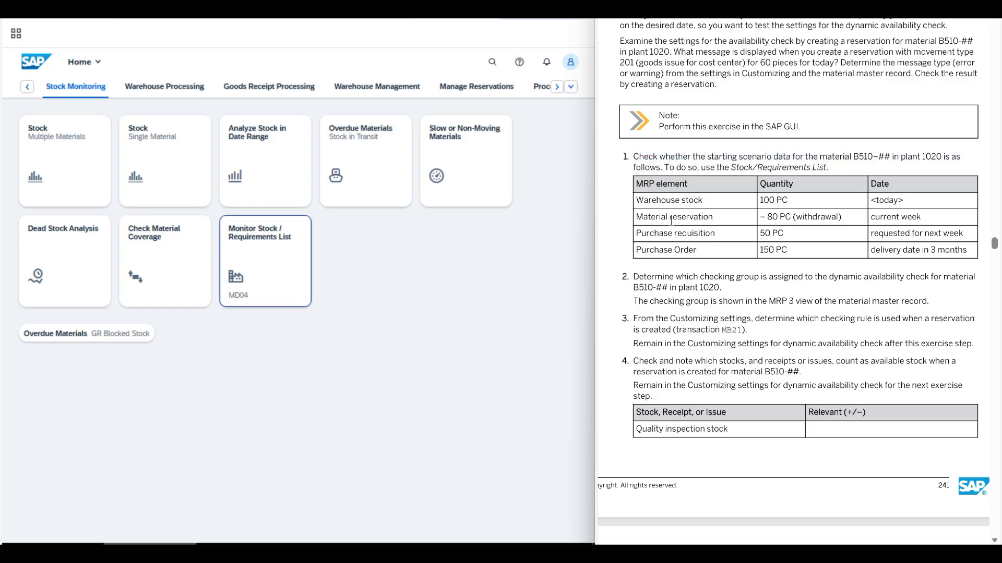
# Display the Stock/Requirements List (MD04) for material B510-08 with the plant set to 1020.
pyautogui.click(266, 265)
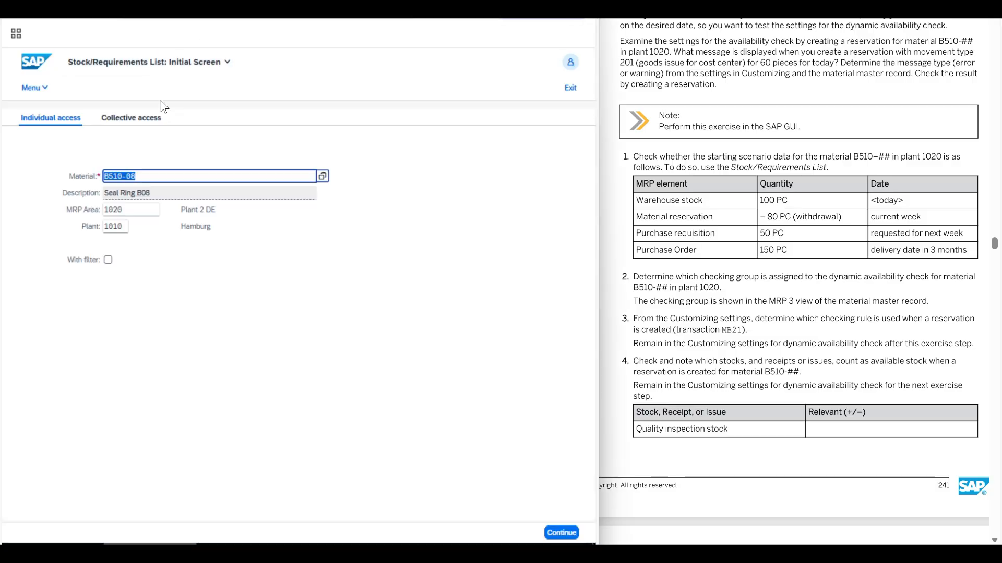
pyautogui.click(161, 176)
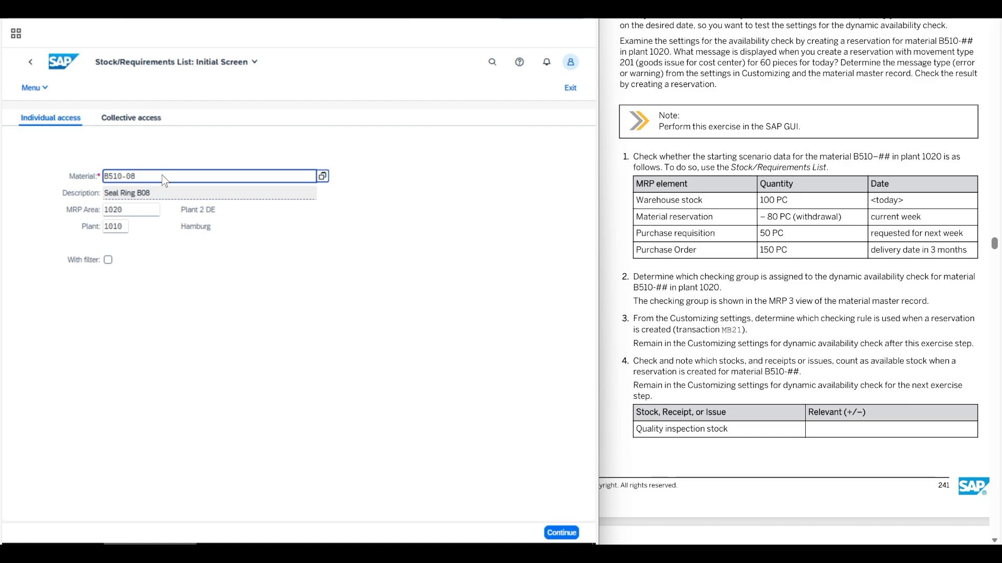
pyautogui.click(123, 228)
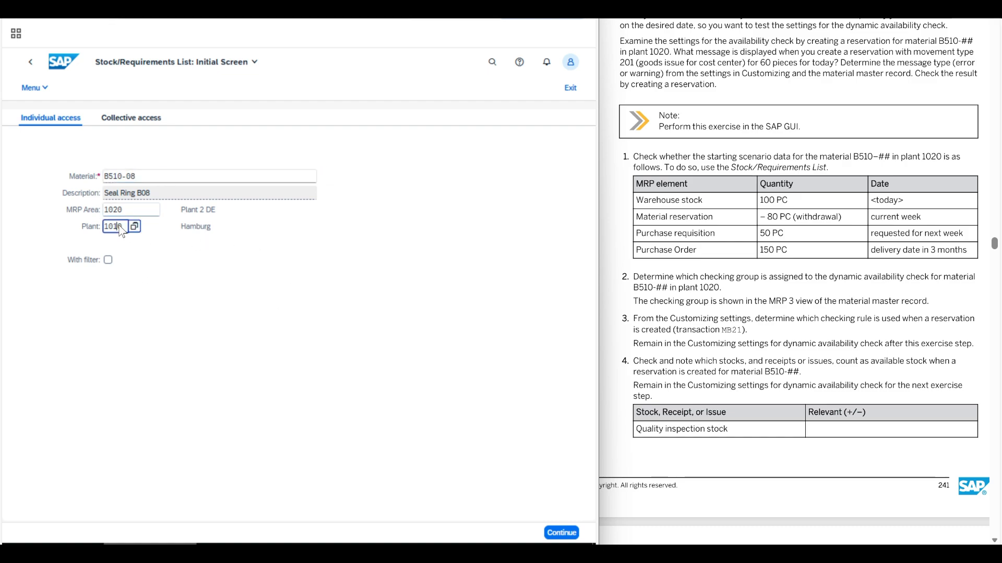
pyautogui.press('Left')
pyautogui.press('BackSpace')
pyautogui.write('2')
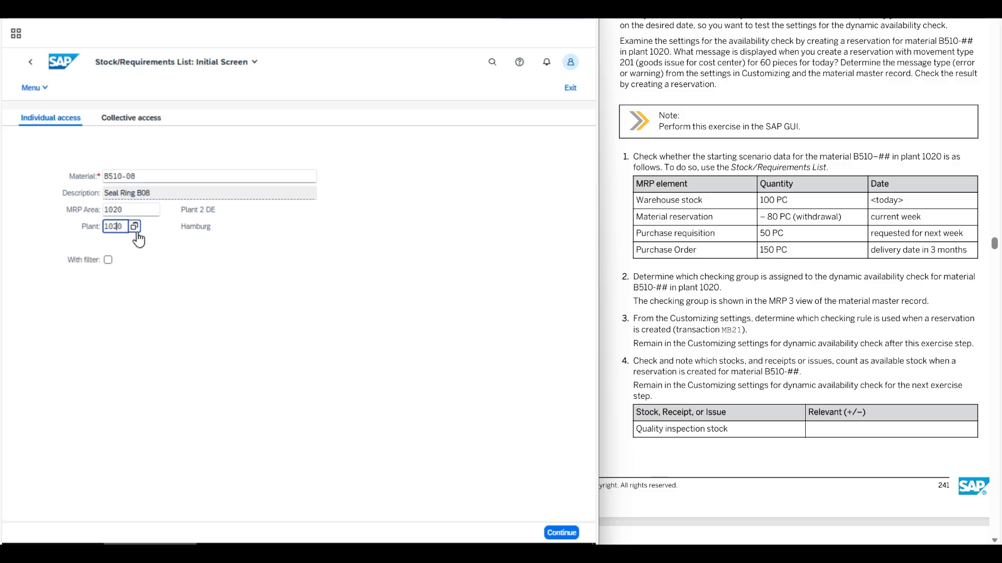
pyautogui.click(562, 533)
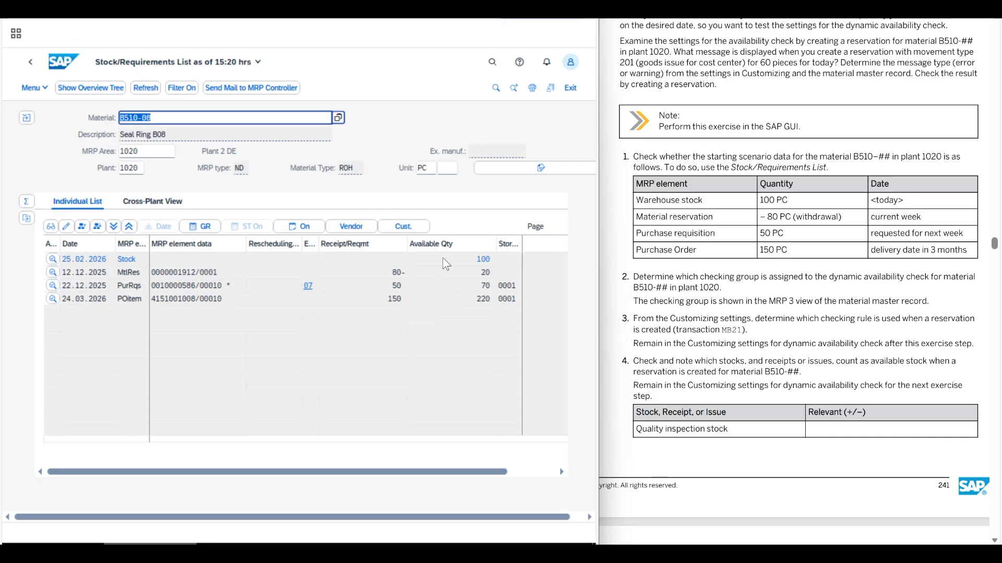
# Compare the dates and quantities of the stock, material reservation, purchase requisition and purchase order with the exercise table.
pyautogui.click(484, 259)
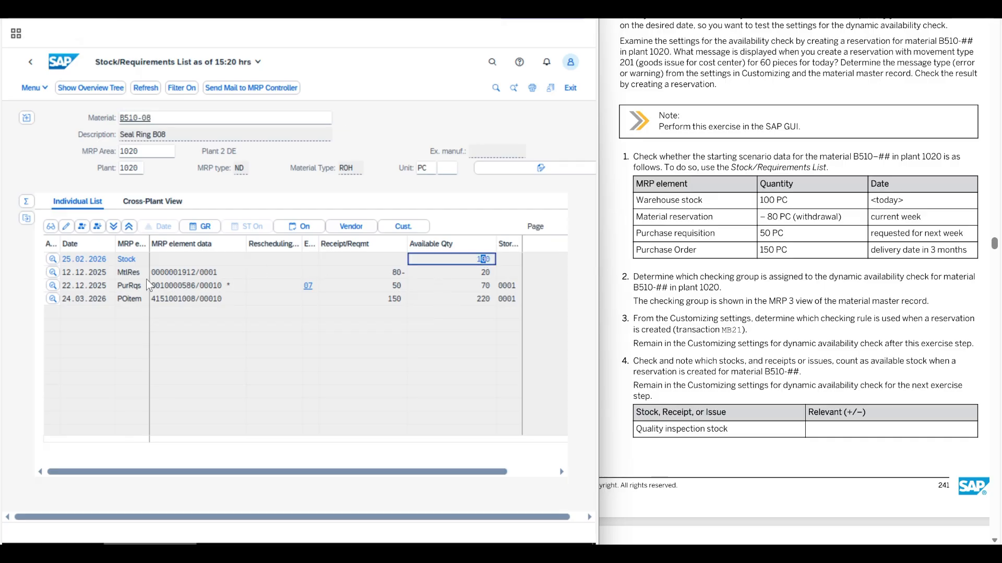
pyautogui.click(384, 272)
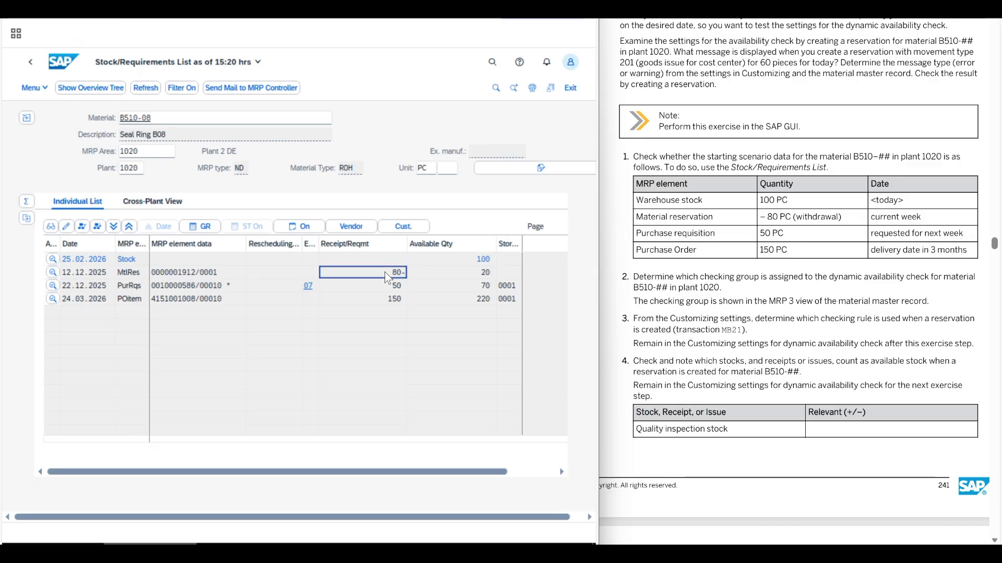
pyautogui.click(126, 286)
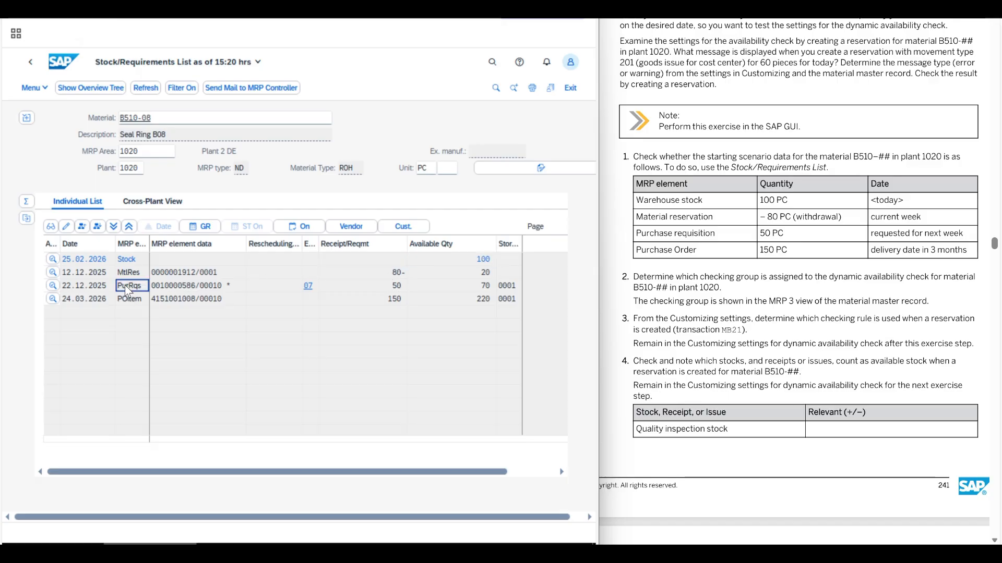
pyautogui.click(385, 287)
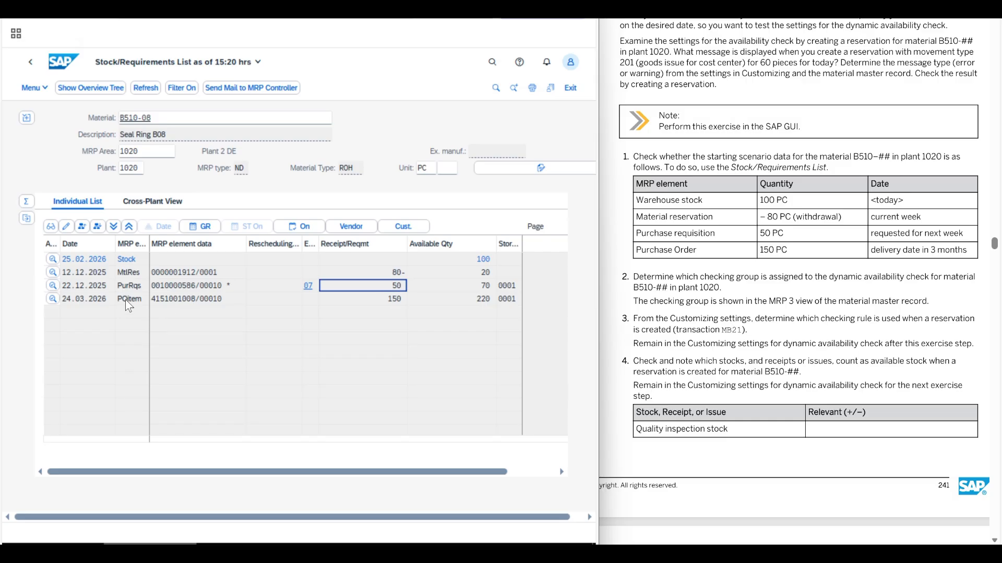
pyautogui.click(384, 299)
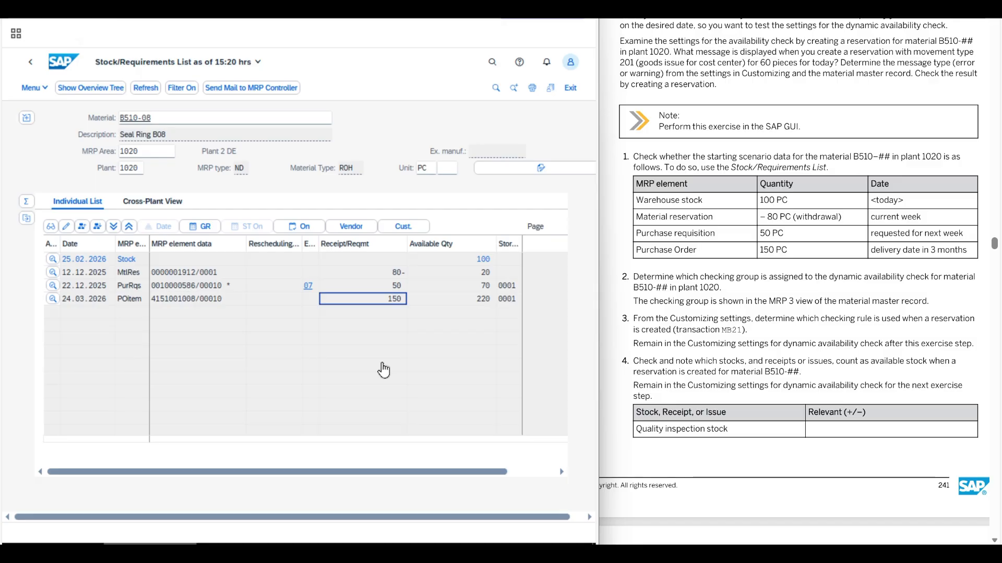
pyautogui.click(384, 367)
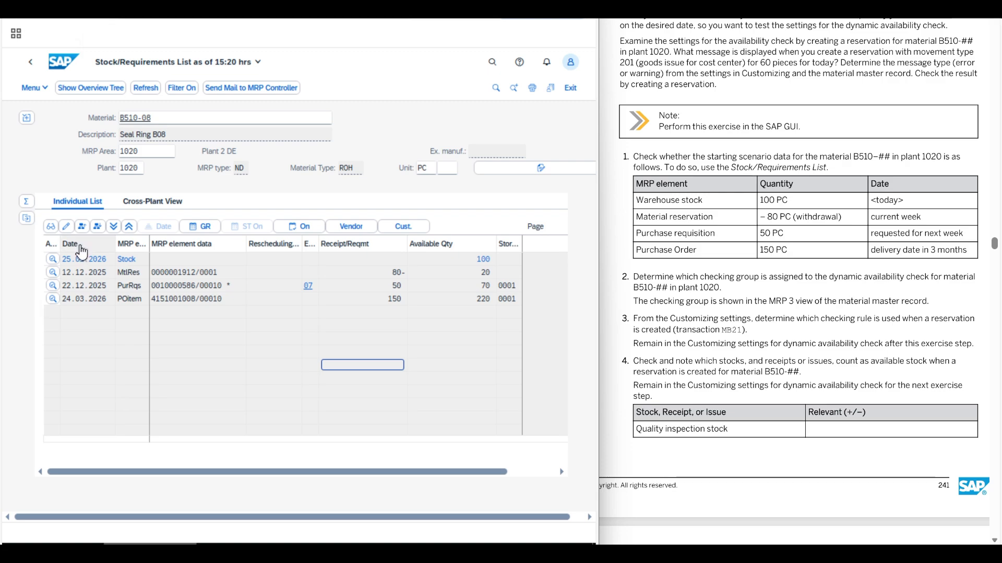
pyautogui.click(81, 251)
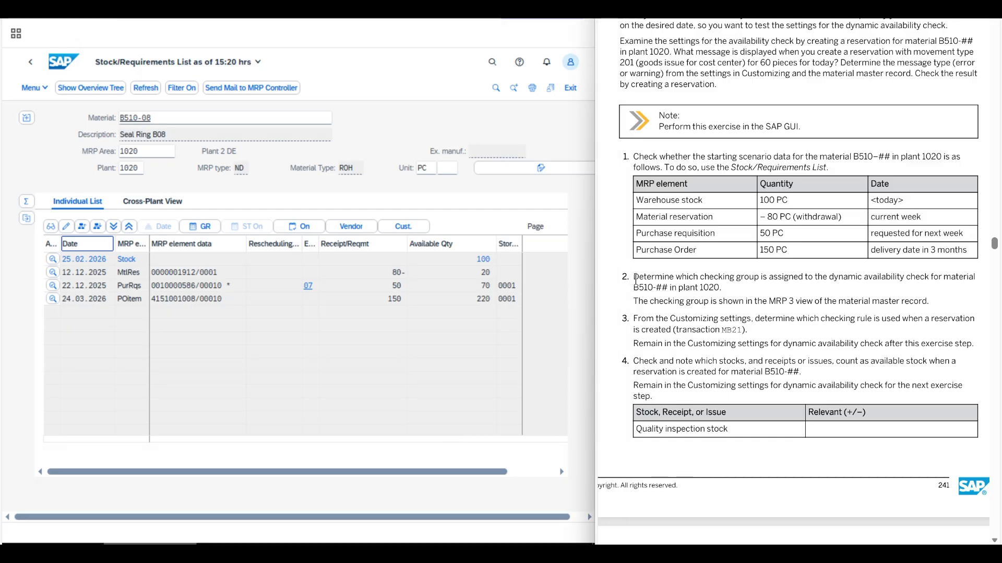
# Read task 2 and display the material master of B510-08 with the MRP 3 view added for plant 1020.
pyautogui.moveTo(635, 278); pyautogui.dragTo(729, 291)
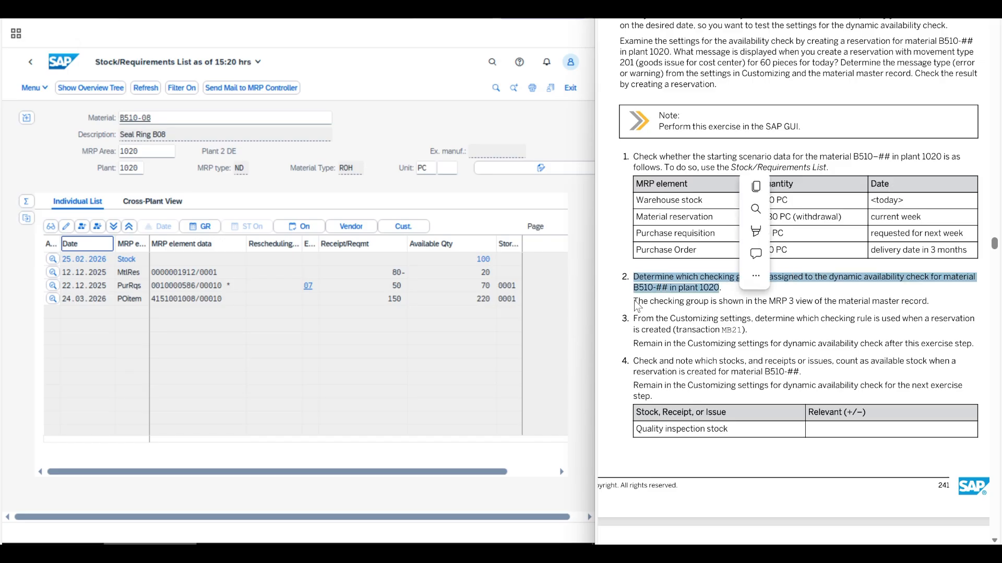
pyautogui.moveTo(633, 301); pyautogui.dragTo(930, 304)
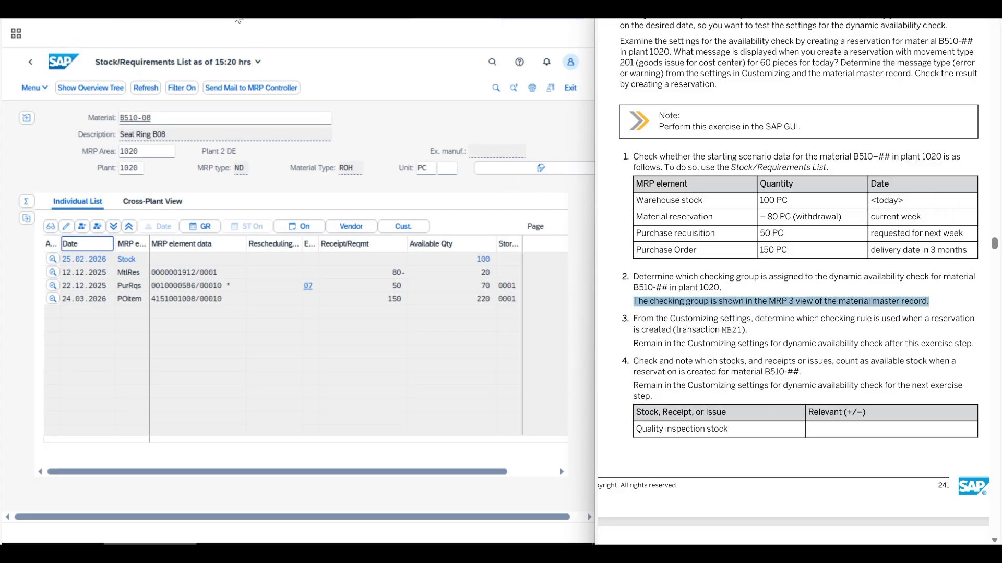
pyautogui.click(156, 6)
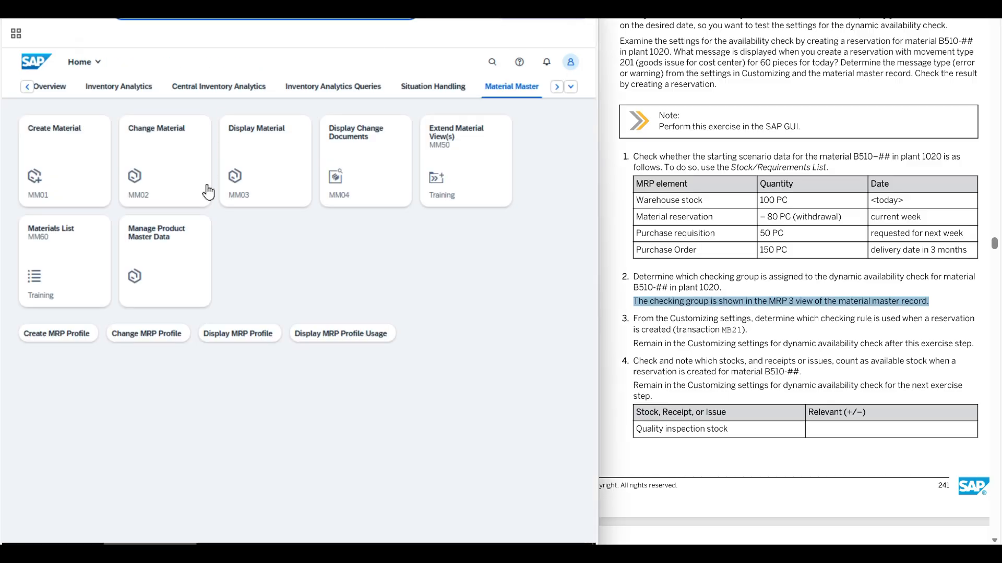
pyautogui.click(257, 161)
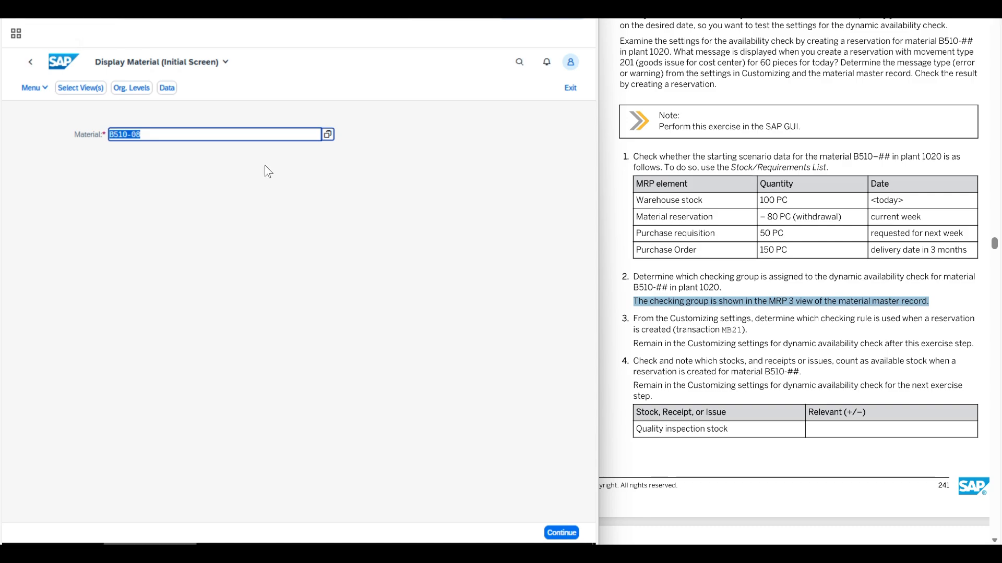
pyautogui.press('Return')
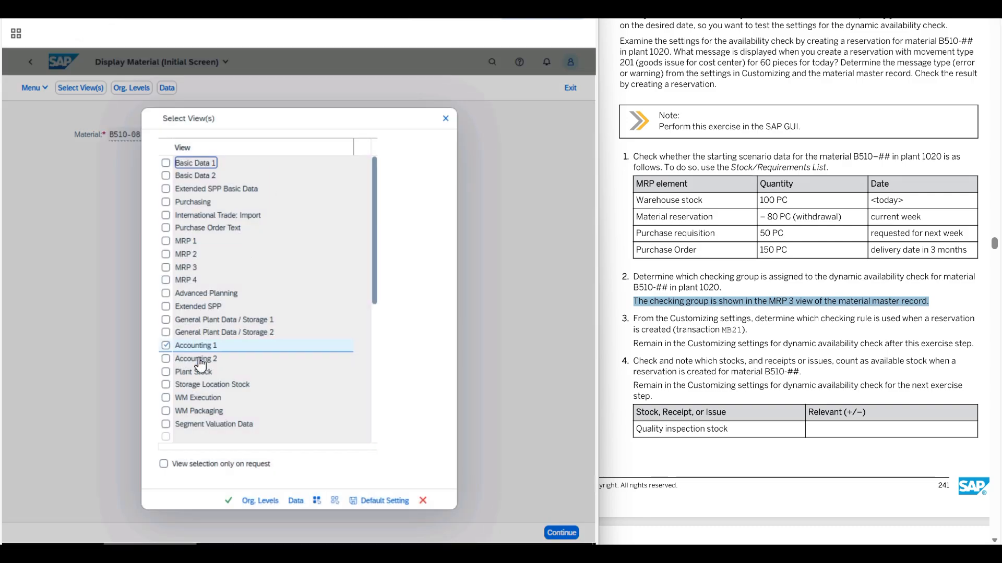
pyautogui.click(166, 267)
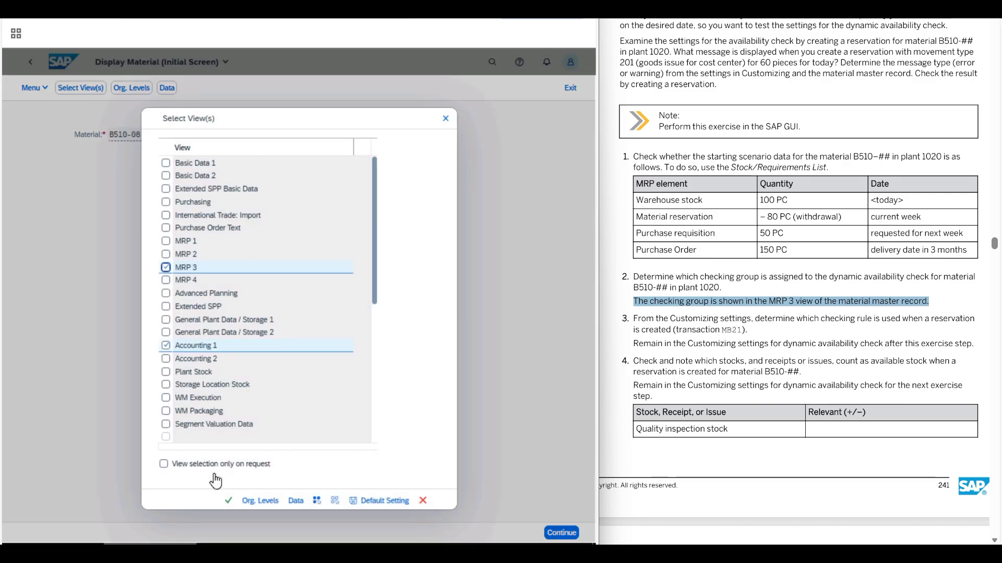
pyautogui.click(228, 501)
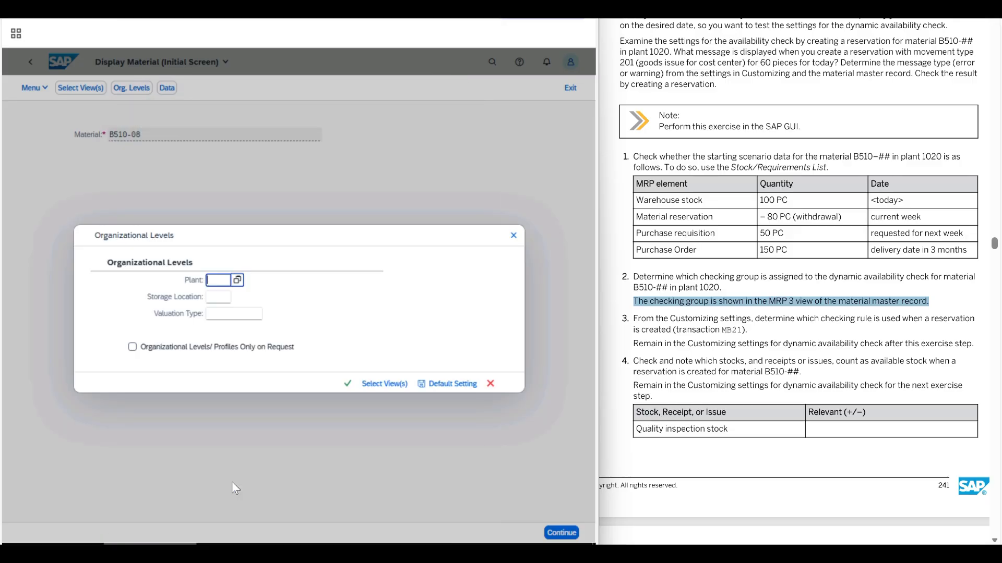
pyautogui.write('1020')
pyautogui.press('Return')
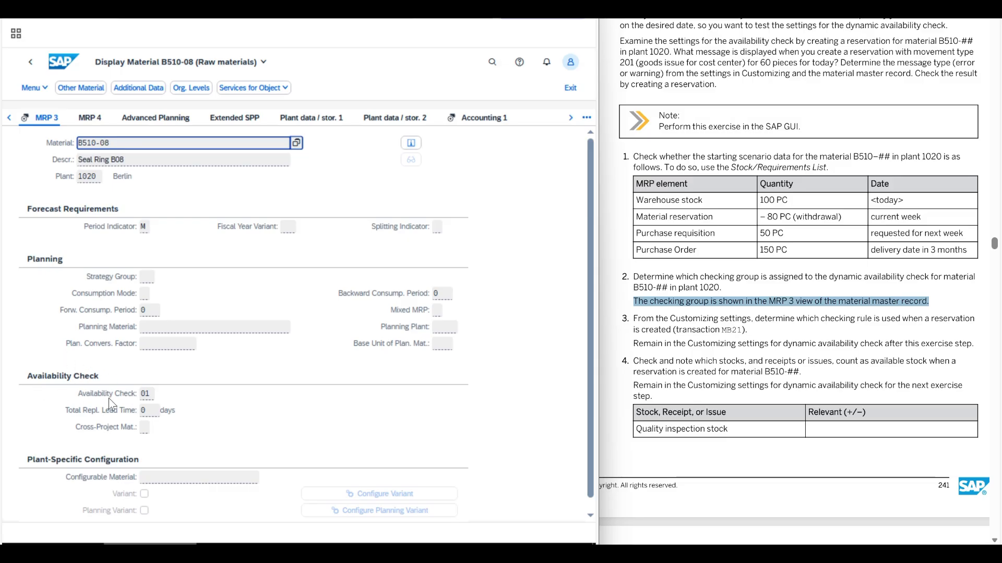
# Look up the meaning of the assigned availability checking group in its value list and leave the list without choosing anything.
pyautogui.click(145, 396)
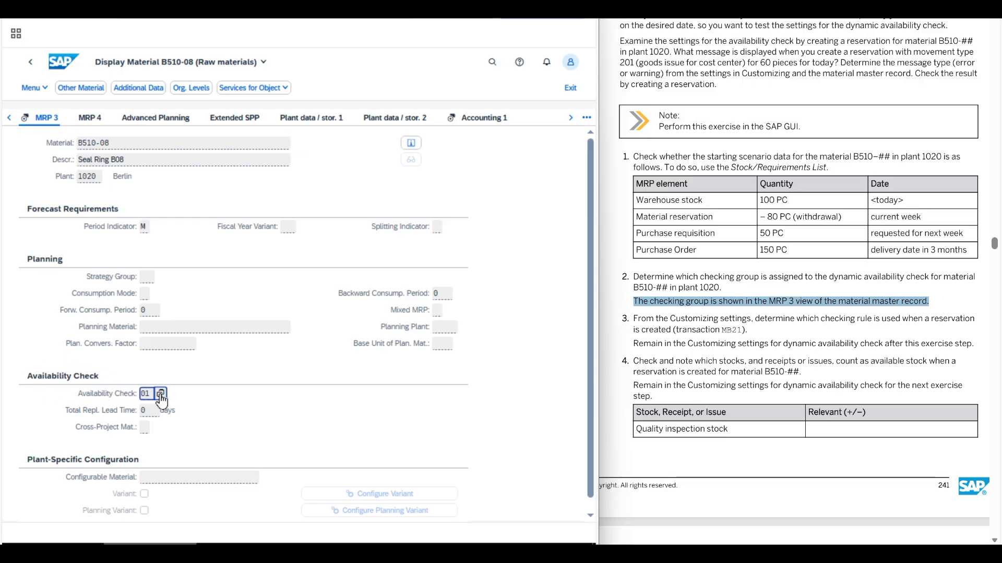
pyautogui.click(161, 401)
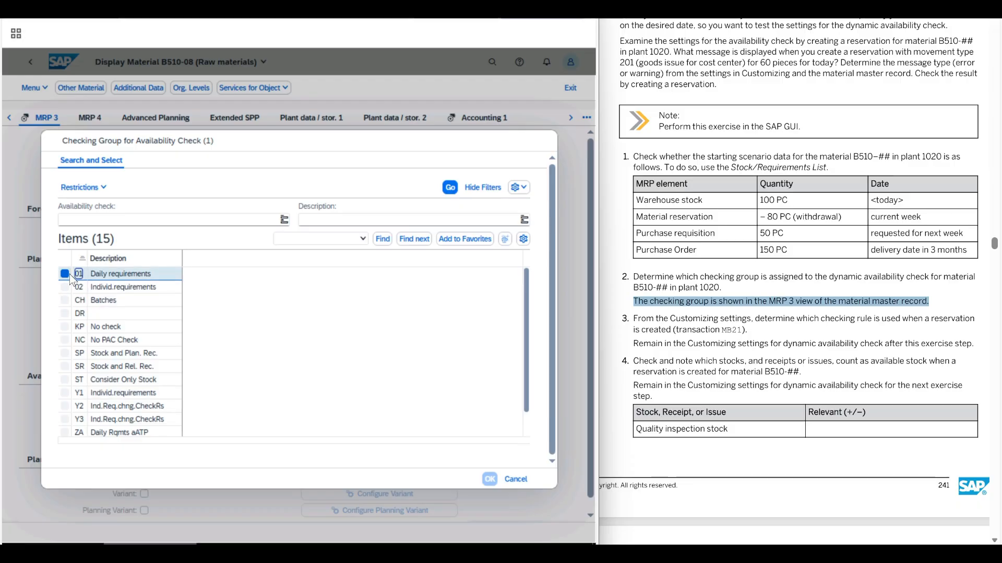
pyautogui.click(516, 480)
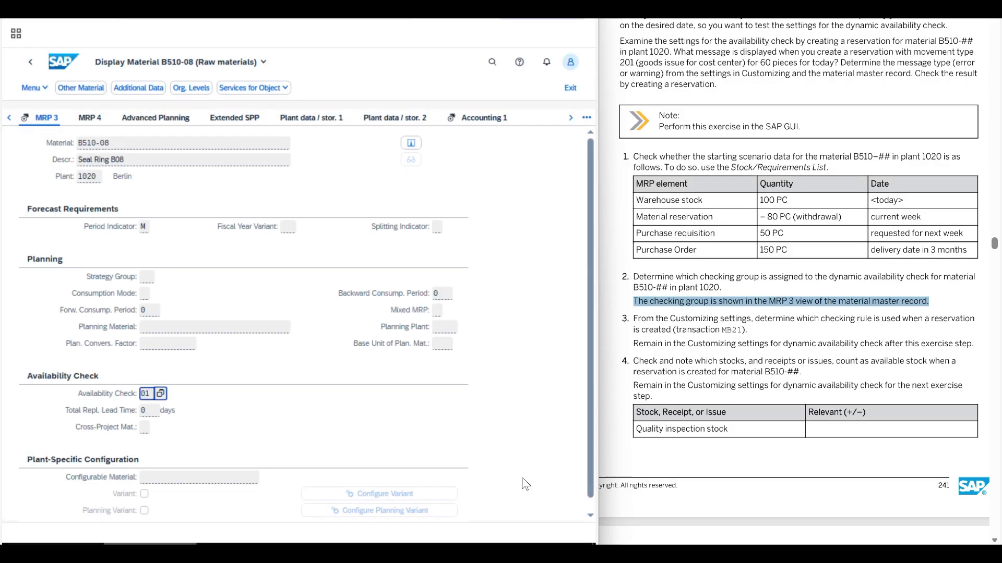
pyautogui.click(334, 446)
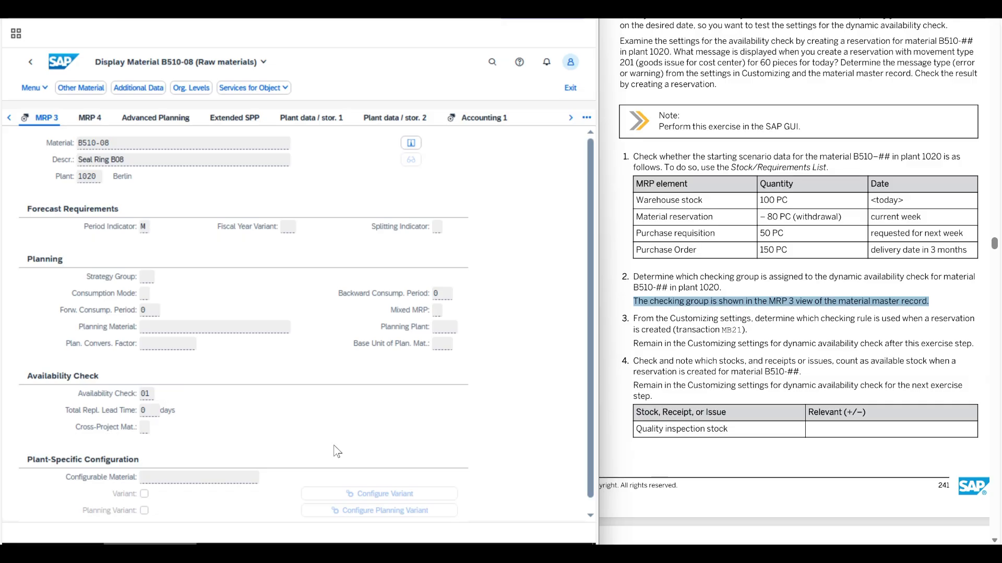
# Read task 3 about determining the checking rule used when a reservation is created with transaction MB21.
pyautogui.moveTo(631, 314); pyautogui.dragTo(747, 318)
pyautogui.click(689, 339)
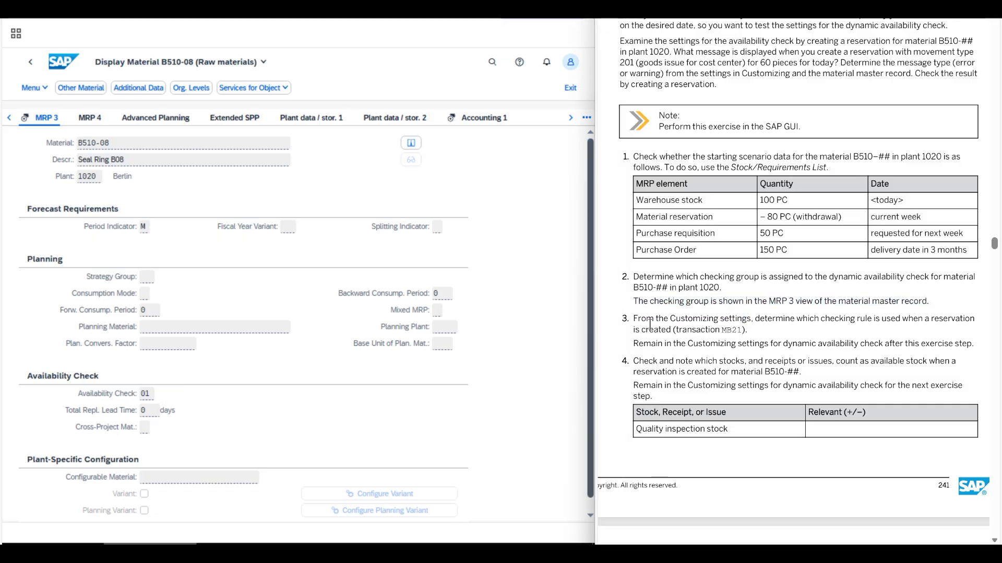
pyautogui.moveTo(633, 319); pyautogui.dragTo(755, 331)
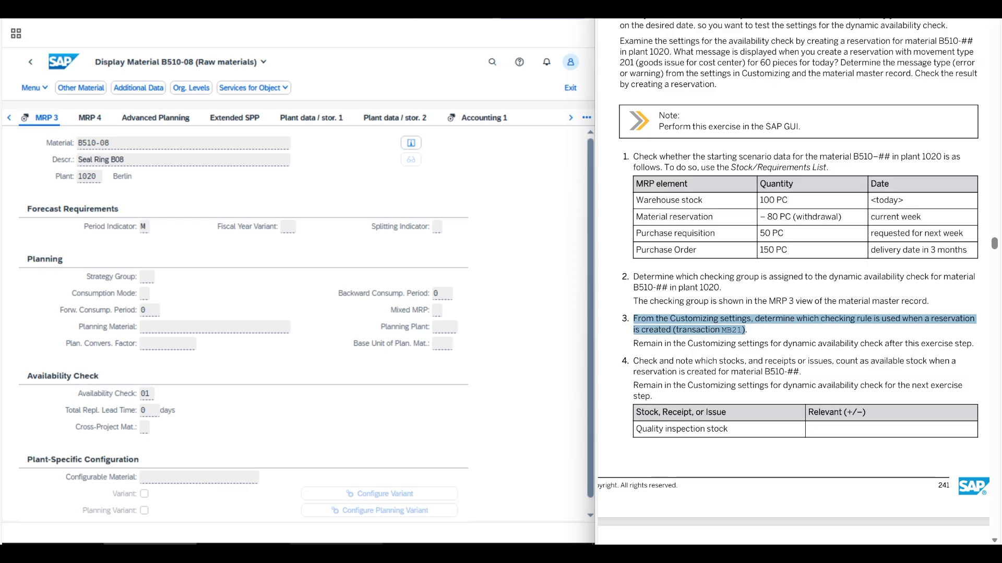
# Display the SAP Reference IMG and expand Materials Management down to Inventory Management and Physical Inventory.
pyautogui.click(335, 548)
pyautogui.click(336, 548)
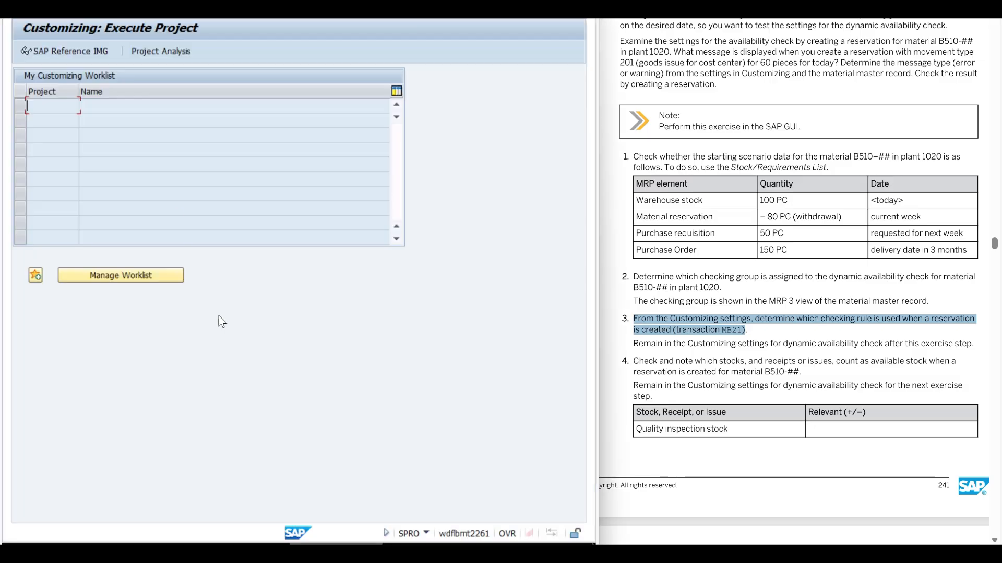
pyautogui.click(59, 56)
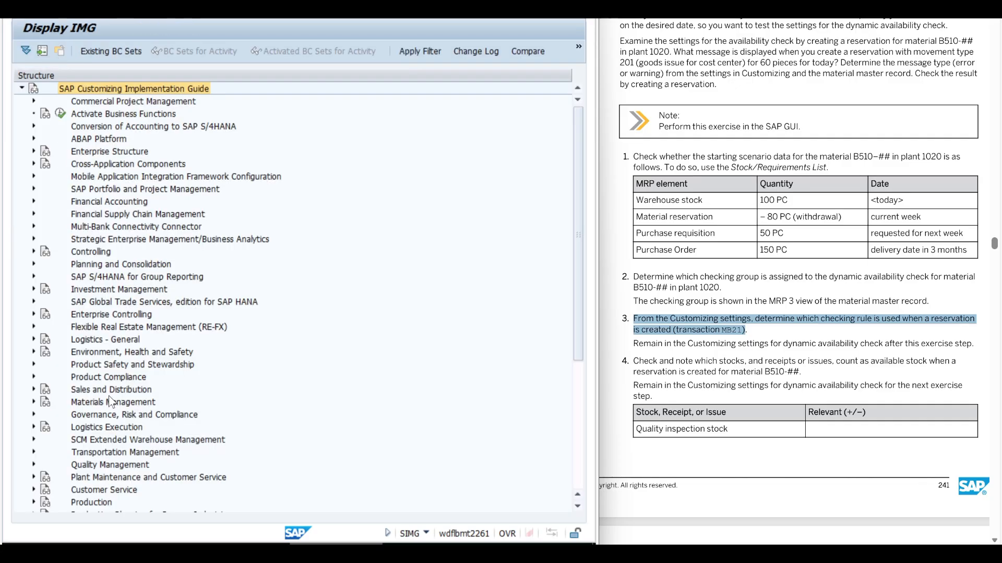
pyautogui.click(83, 402)
pyautogui.click(34, 402)
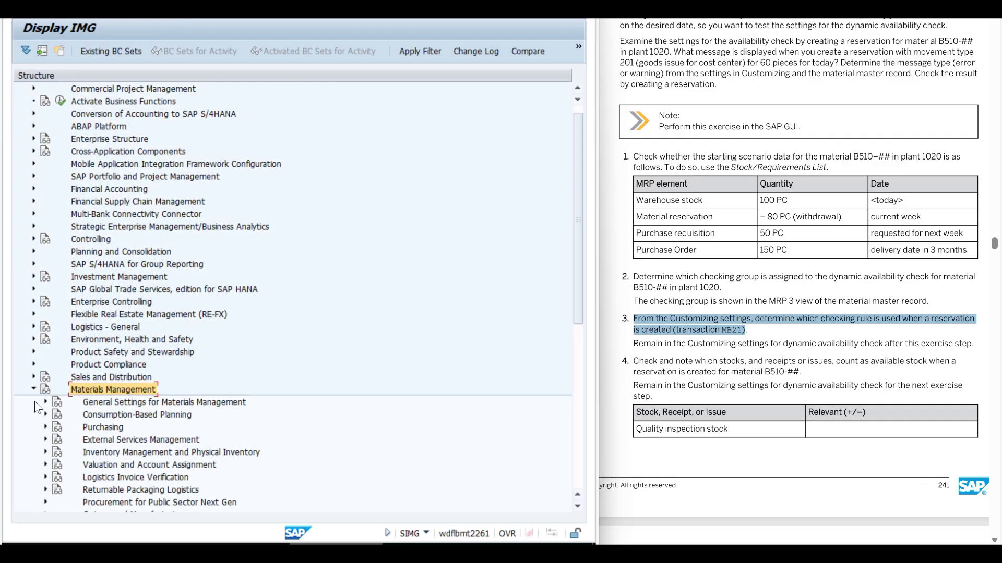
pyautogui.scroll(-5, 41, 404)
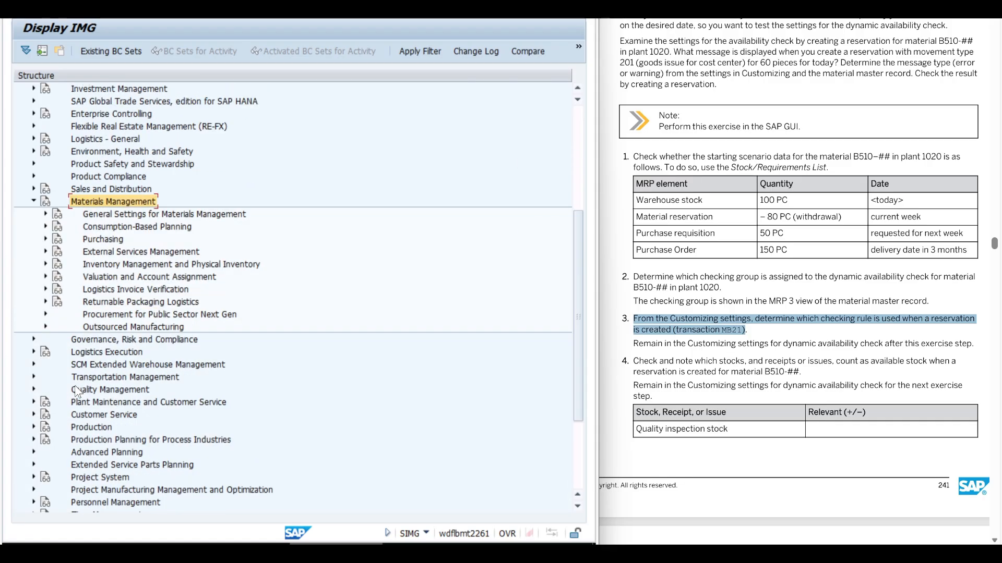
pyautogui.click(104, 265)
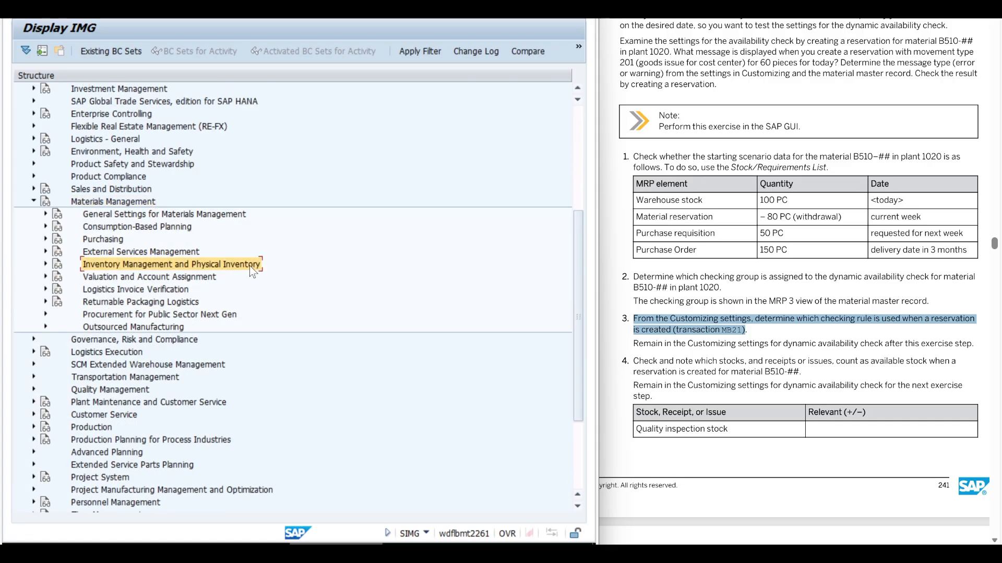
pyautogui.click(46, 265)
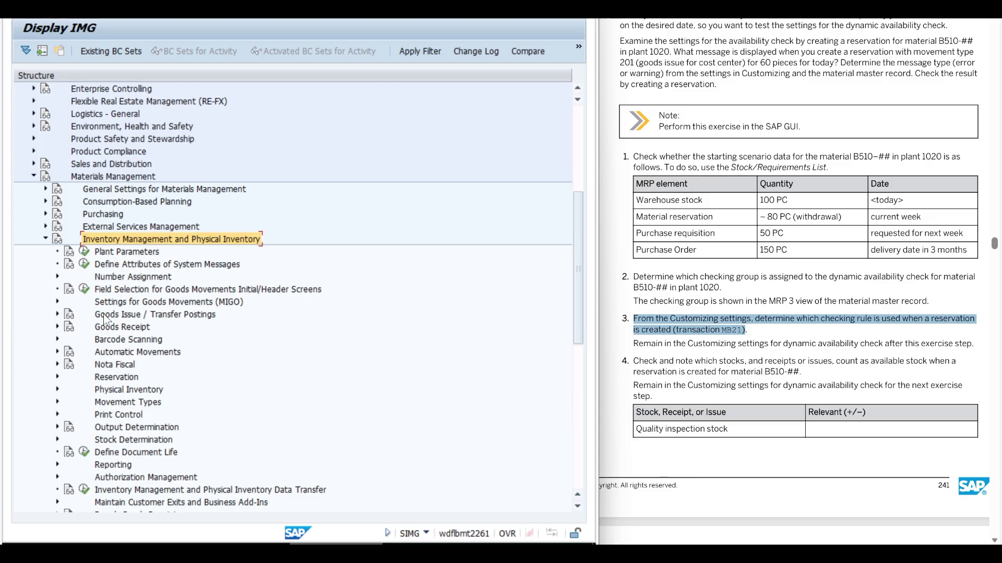
# Execute the Reservation activity Configure Scope of Availability Check and look up checking rule 03 Goods Issue in the list of checking rules.
pyautogui.click(106, 377)
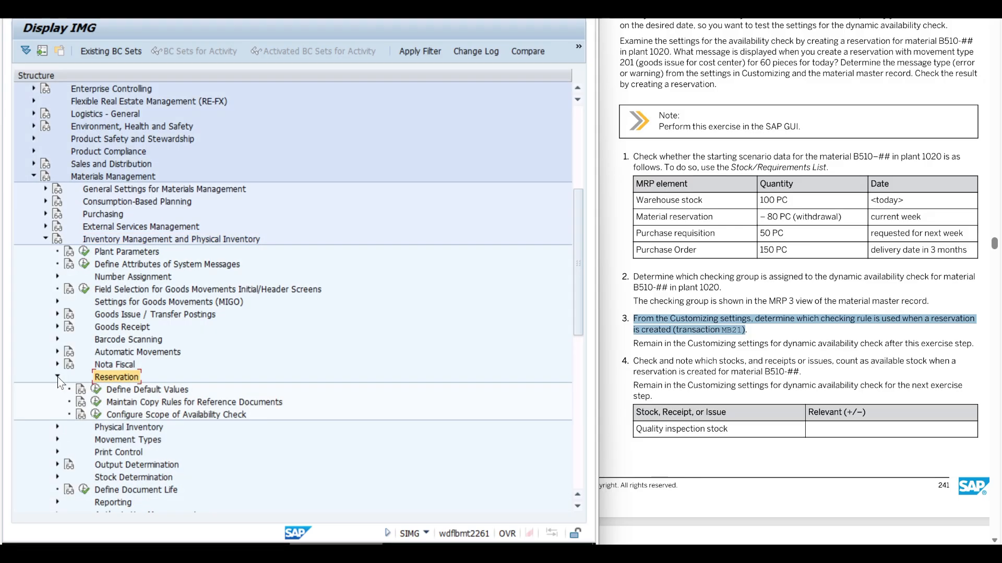
pyautogui.click(124, 415)
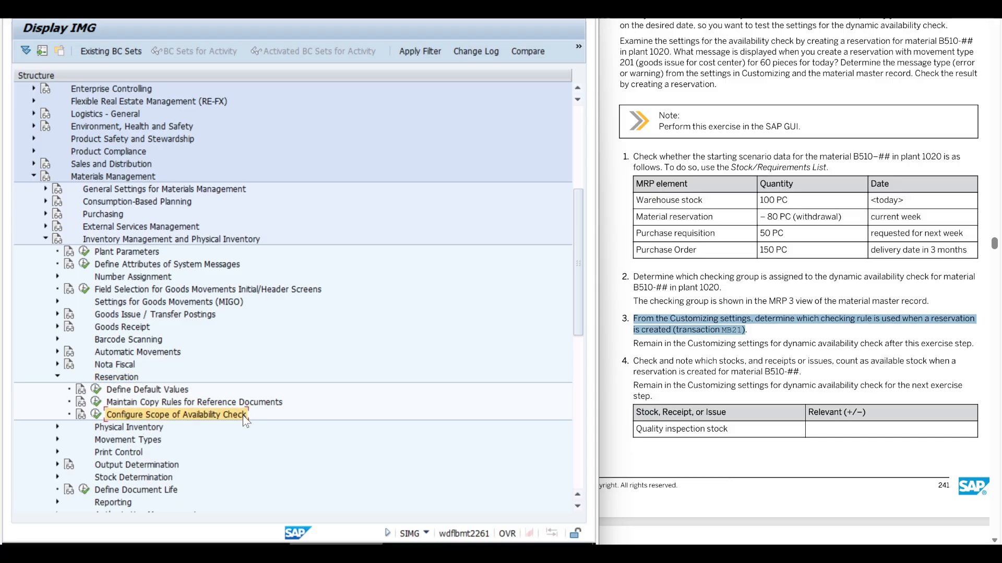
pyautogui.click(96, 414)
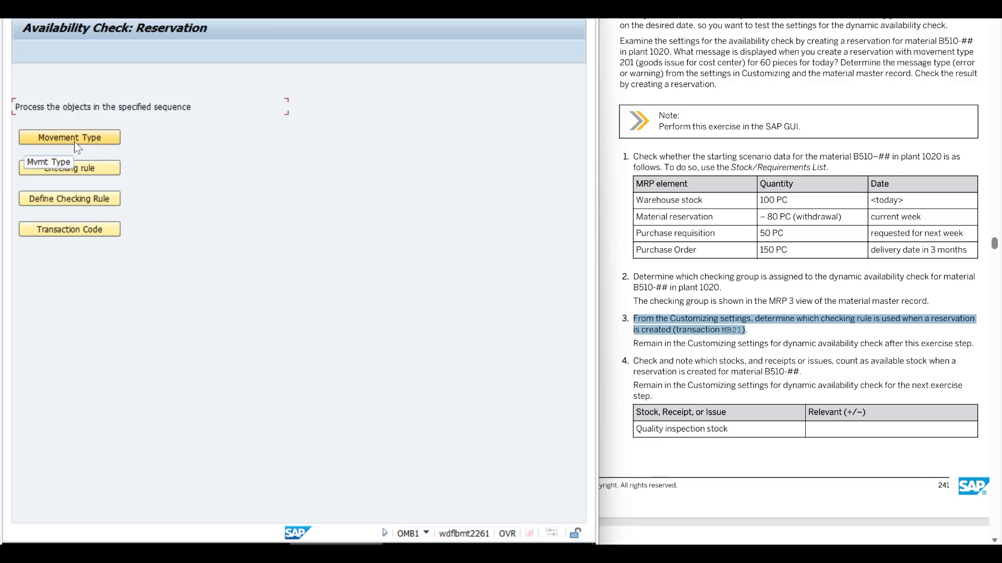
pyautogui.click(66, 170)
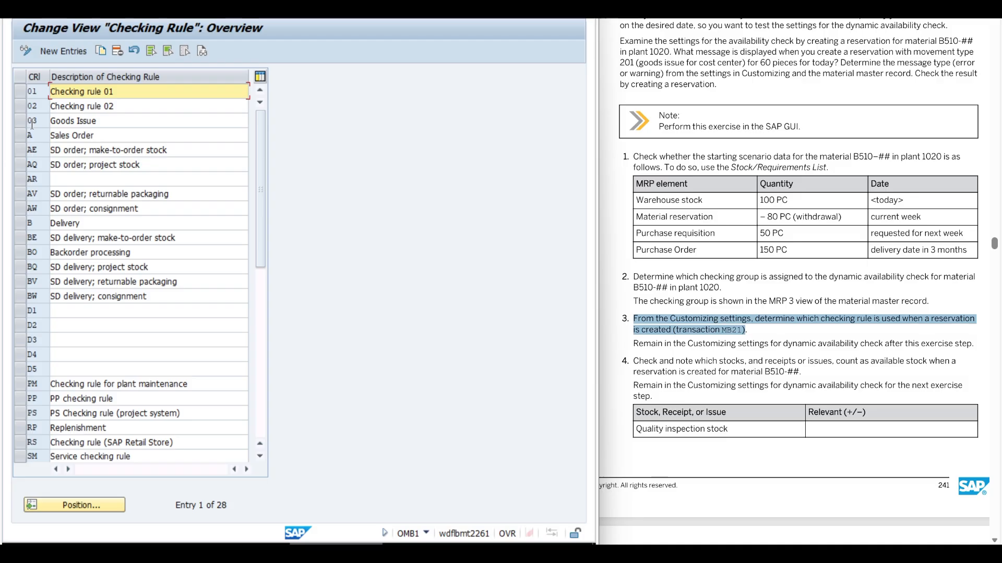
pyautogui.click(104, 121)
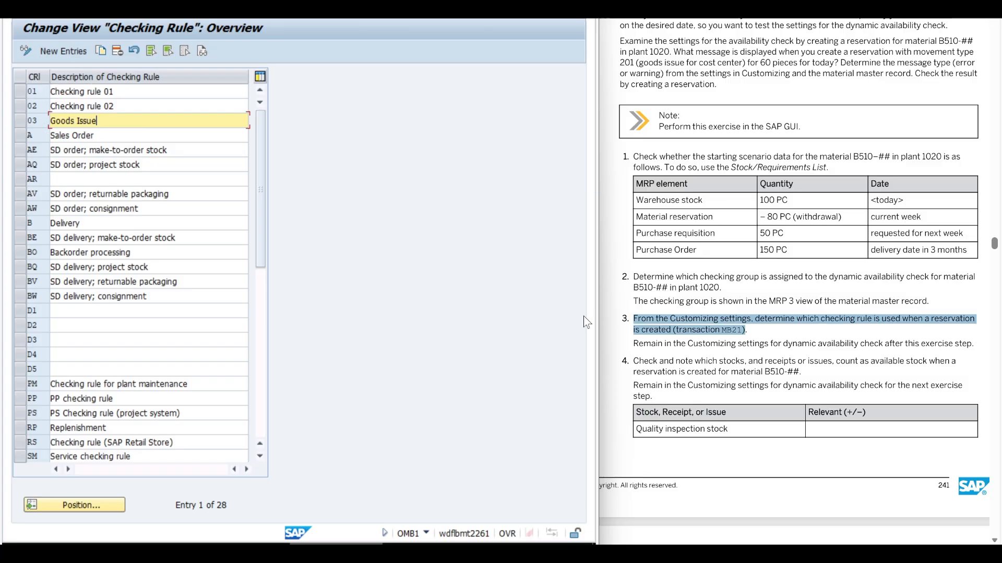
# Read task 4 and its table of stocks, receipts and issues to check for relevance to available stock.
pyautogui.click(679, 369)
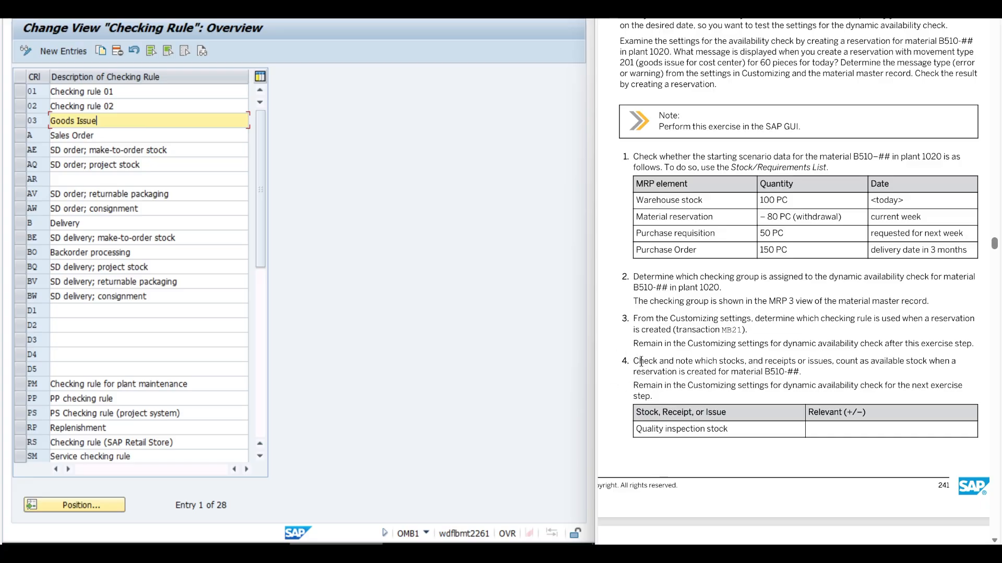
pyautogui.moveTo(640, 361); pyautogui.dragTo(803, 373)
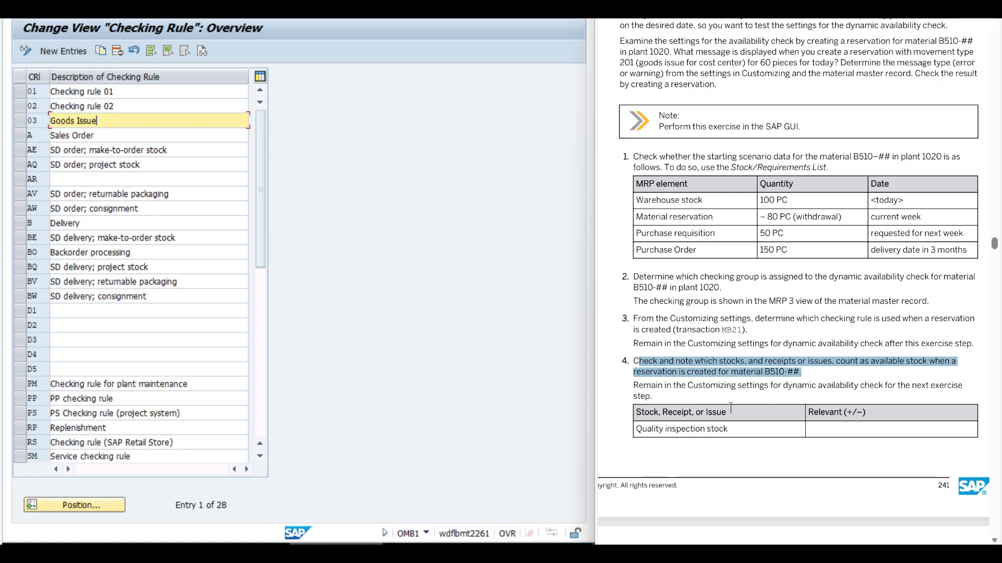
pyautogui.scroll(-5, 731, 408)
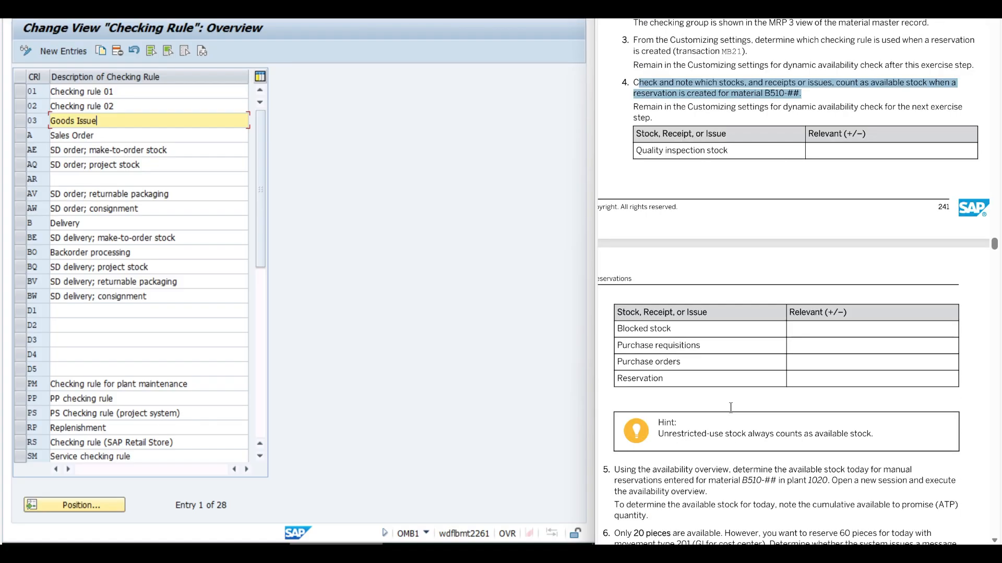
pyautogui.click(644, 152)
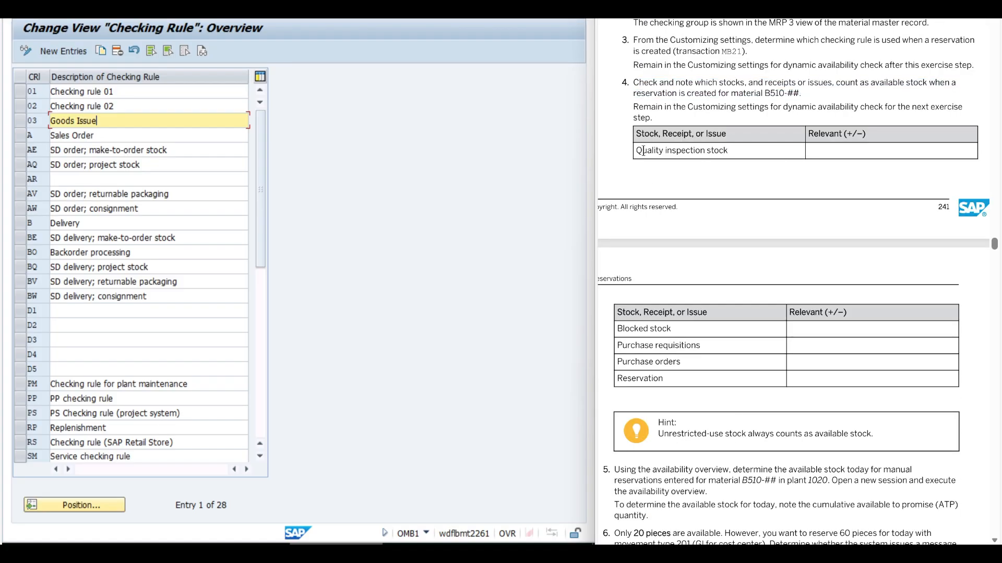
# Display the scope details for availability check 01 with checking rule 03 and examine the stock, future supply and requirements settings.
pyautogui.press('F3')
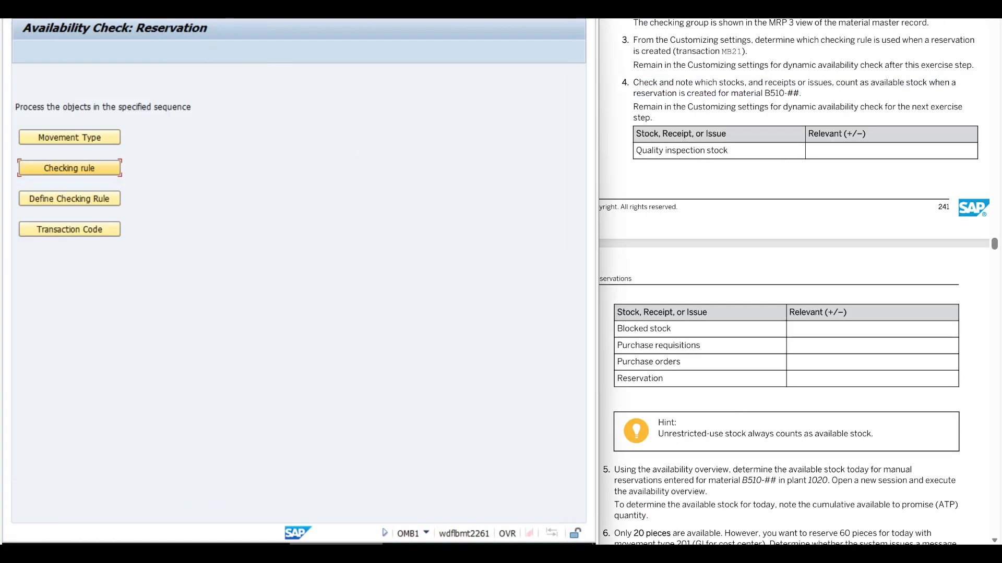
pyautogui.click(80, 199)
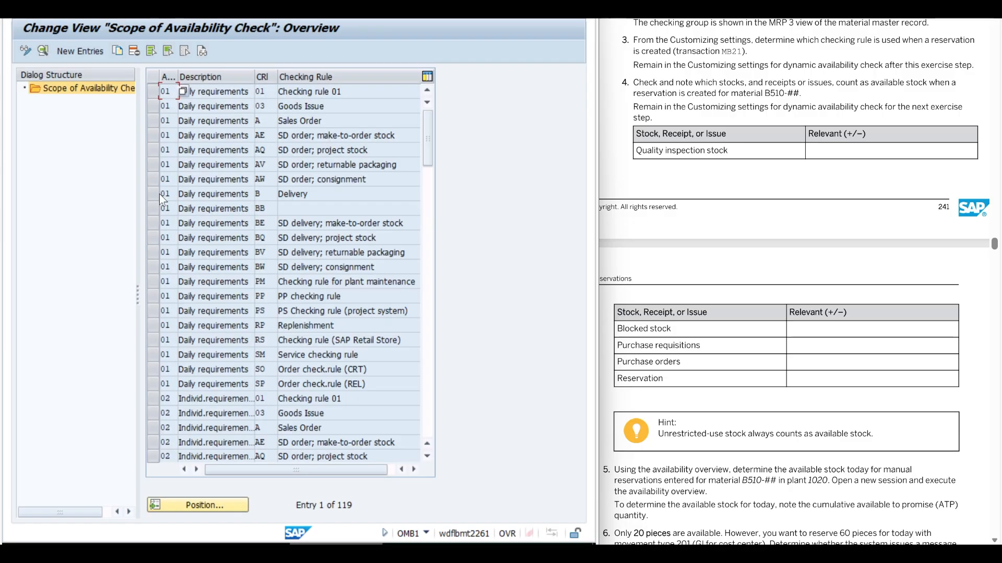
pyautogui.click(322, 106)
pyautogui.click(153, 105)
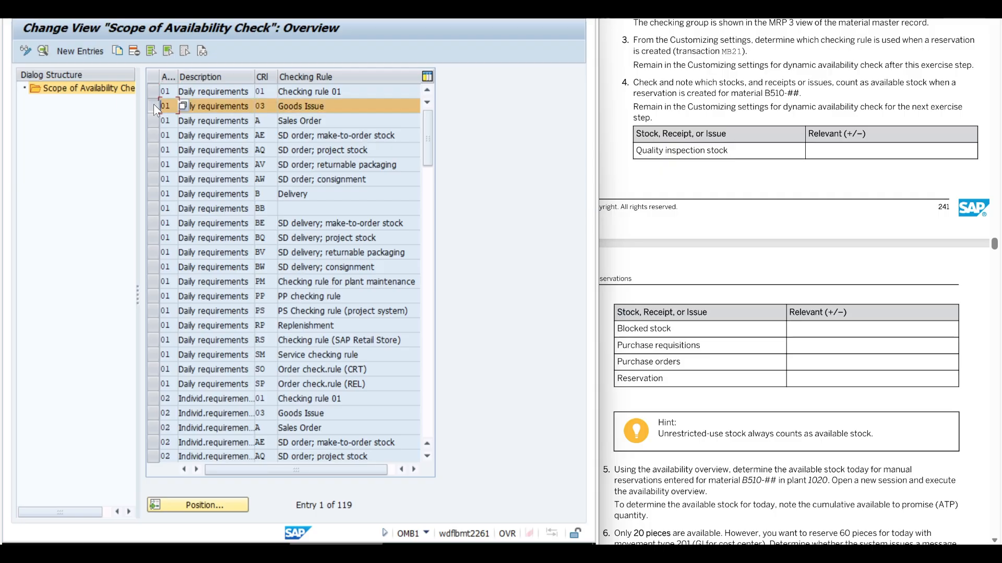
pyautogui.click(41, 51)
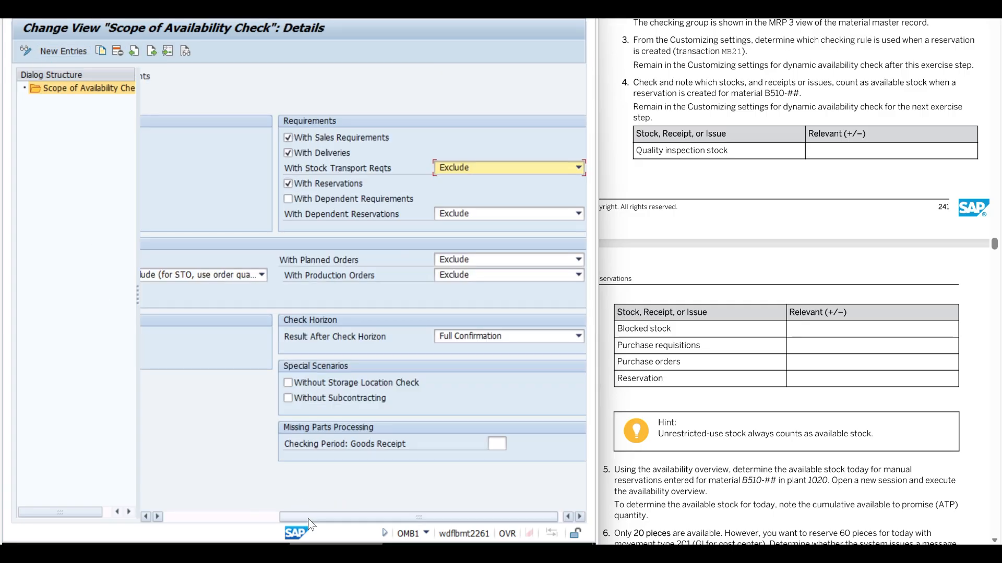
pyautogui.moveTo(308, 519); pyautogui.dragTo(176, 509)
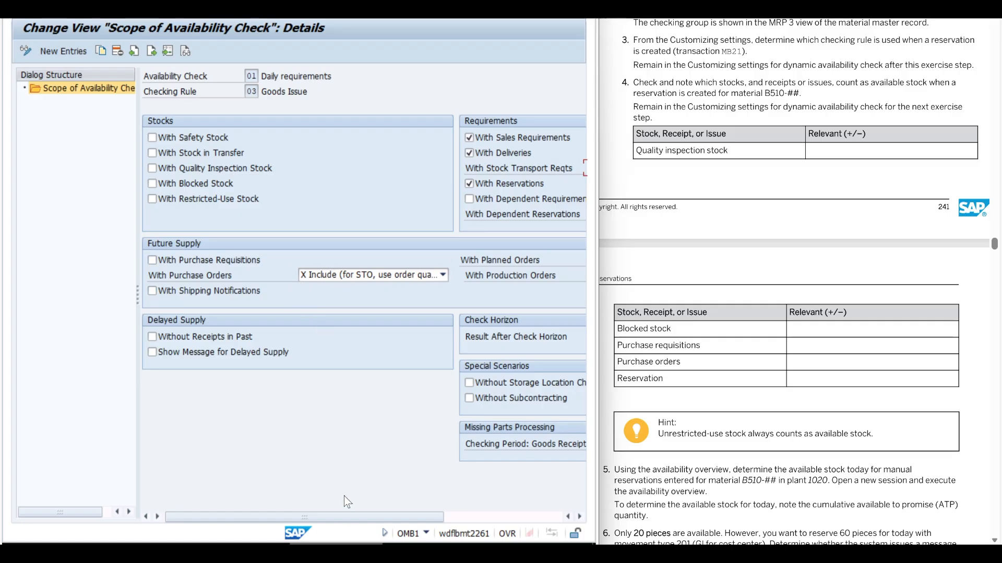
pyautogui.moveTo(346, 518); pyautogui.dragTo(528, 519)
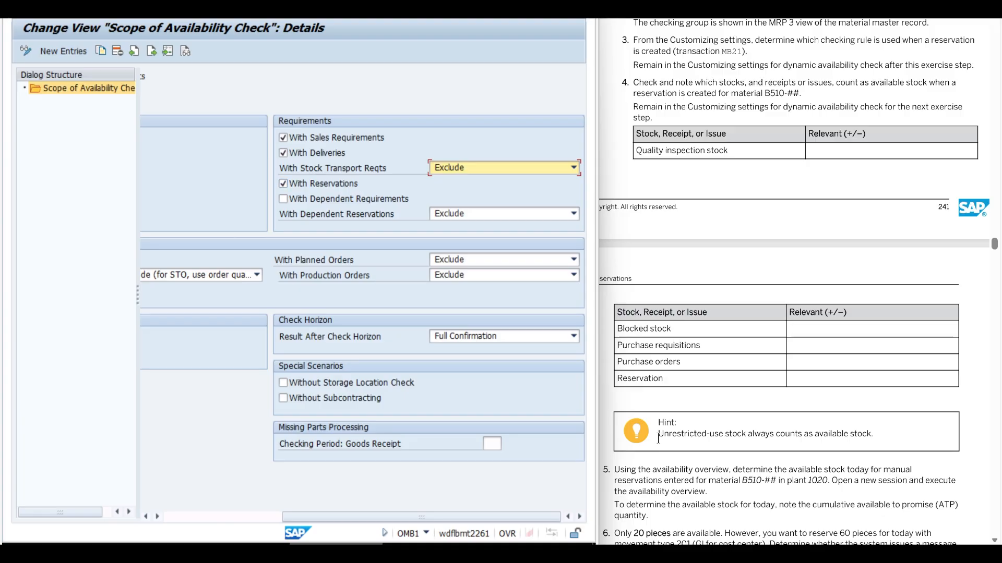
# Read the hint on unrestricted-use stock and task 5 about determining today's available stock with the availability overview.
pyautogui.moveTo(657, 436); pyautogui.dragTo(882, 438)
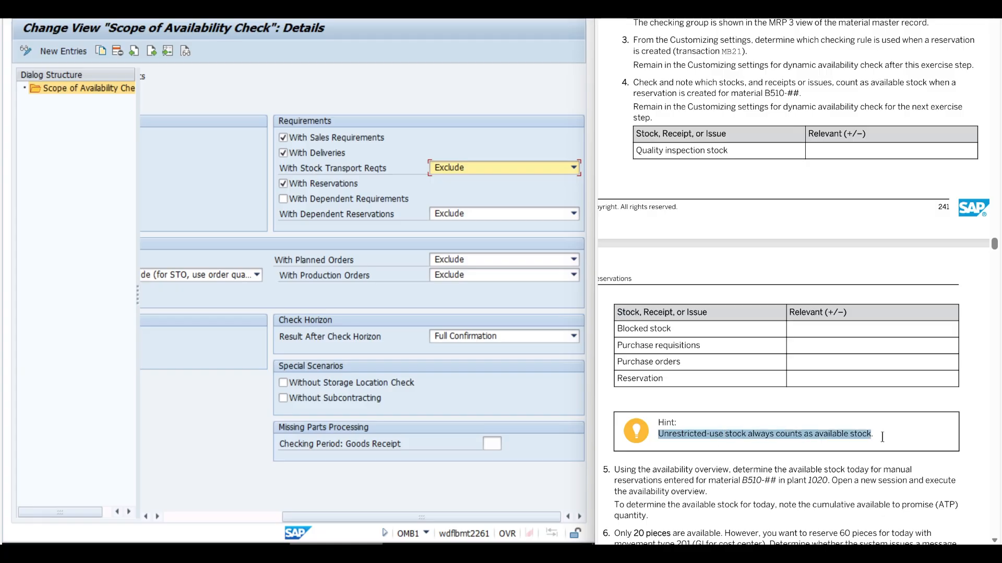
pyautogui.click(727, 446)
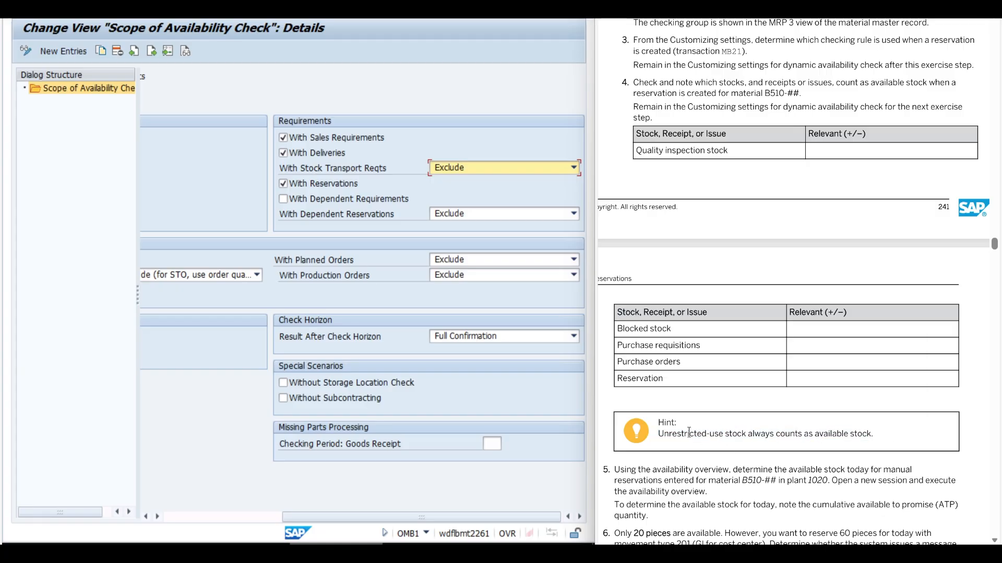
pyautogui.scroll(-1, 652, 427)
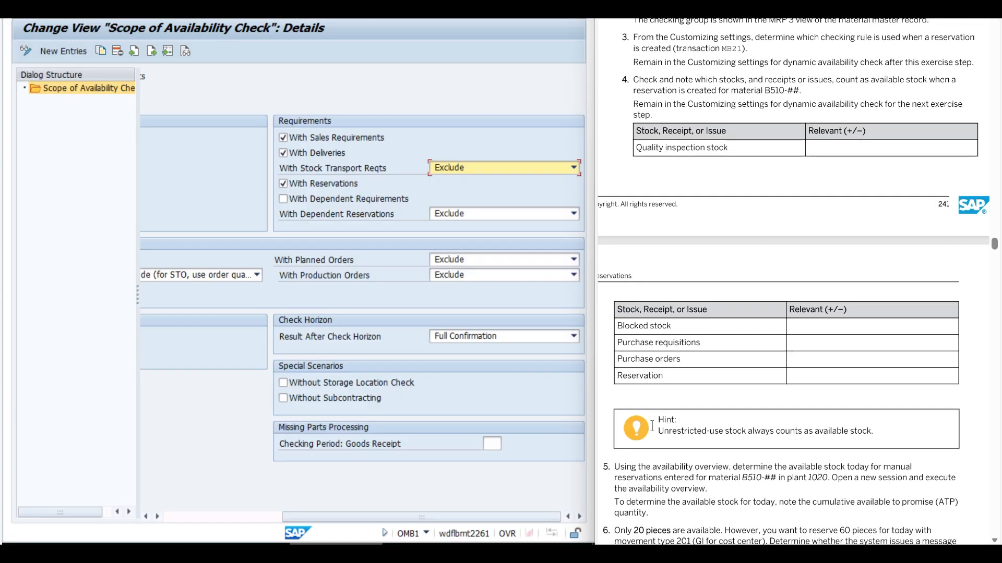
pyautogui.scroll(-6, 652, 426)
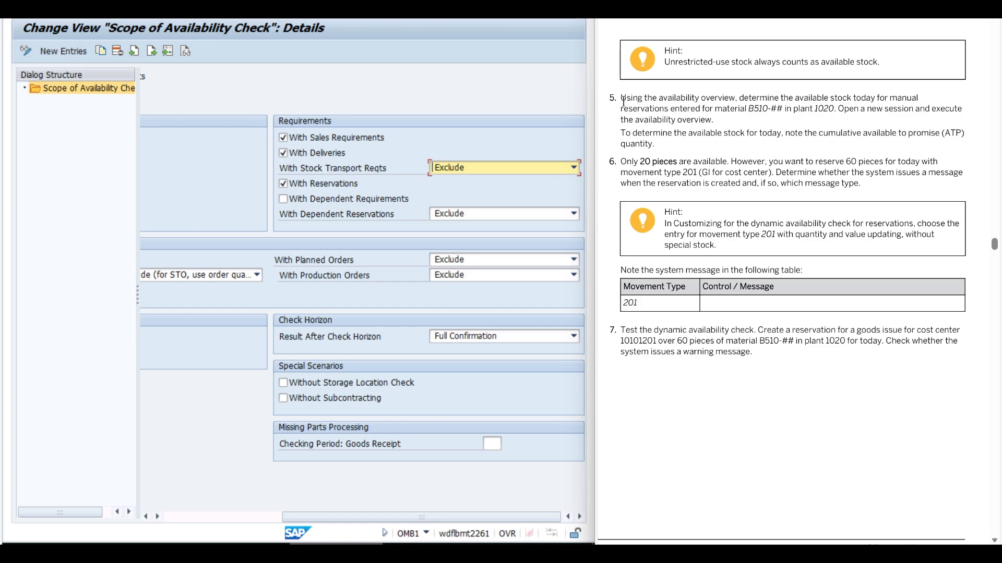
pyautogui.moveTo(620, 98); pyautogui.dragTo(832, 110)
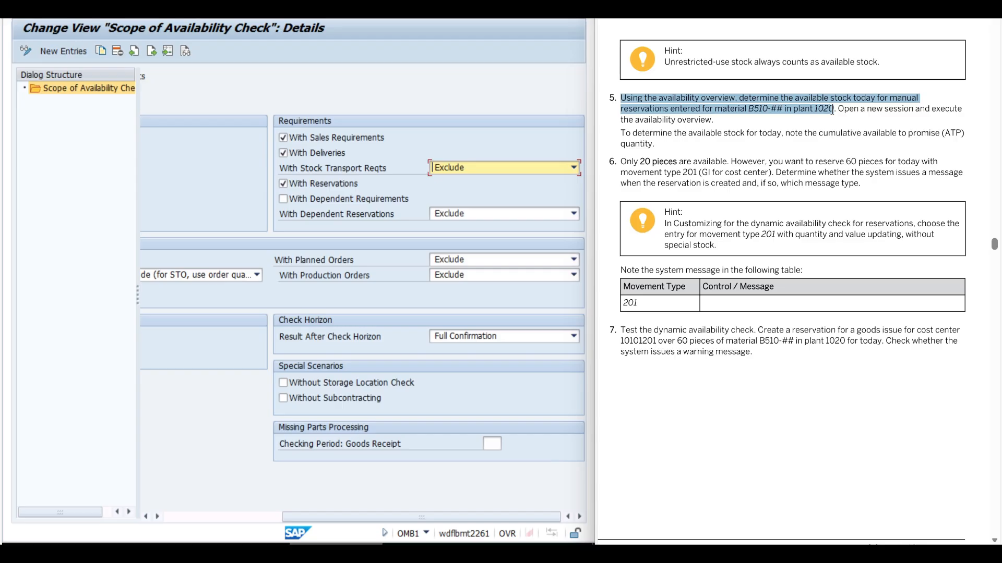
pyautogui.moveTo(832, 110); pyautogui.dragTo(719, 119)
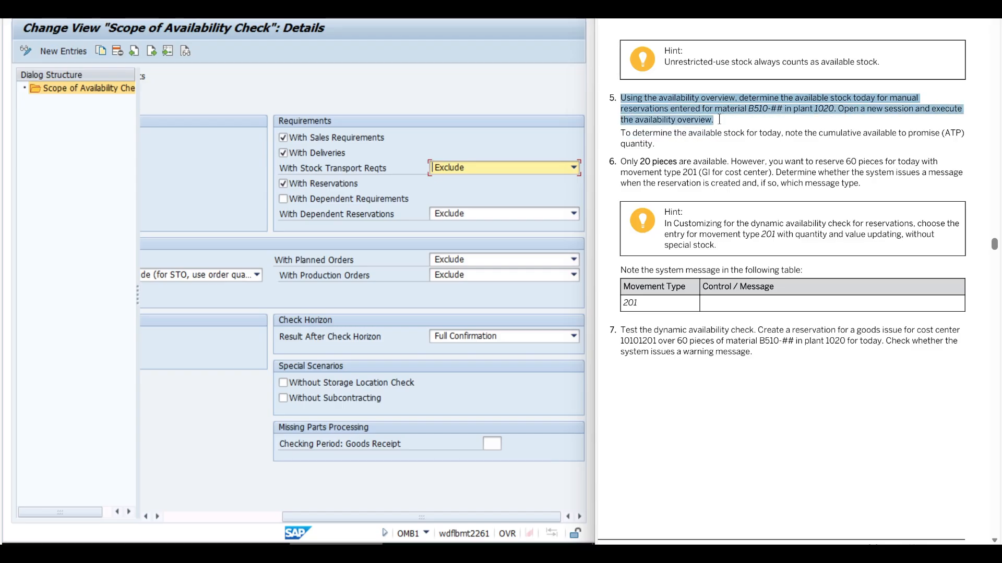
pyautogui.click(647, 138)
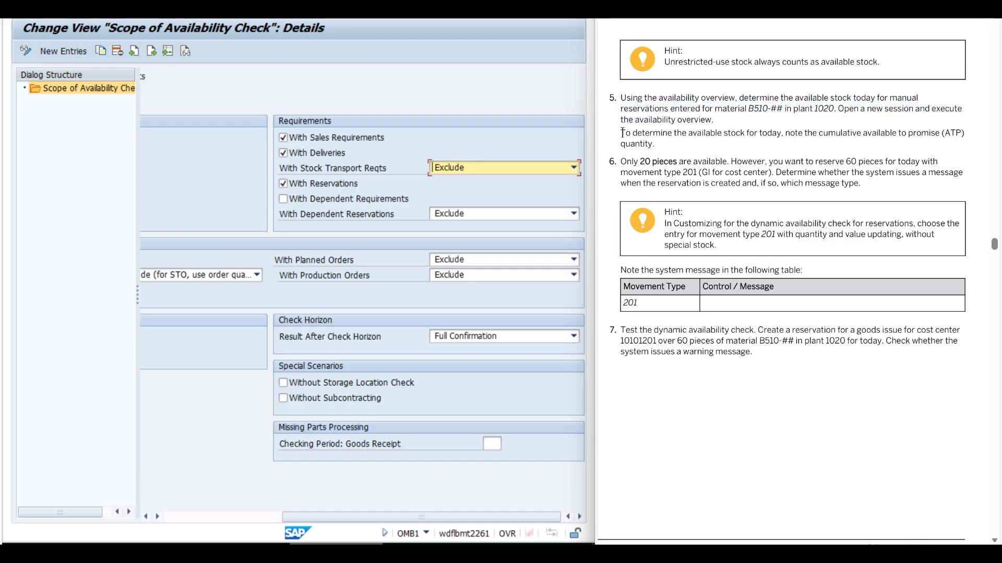
pyautogui.moveTo(622, 133); pyautogui.dragTo(657, 149)
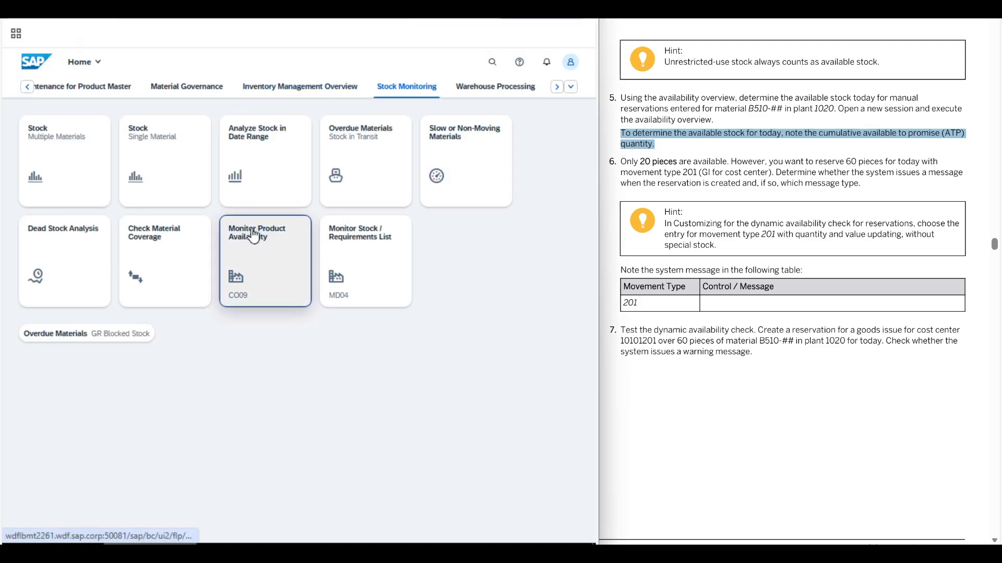
# Run the availability overview for material B510-08 in plant 1020 with checking rule 03 and check today's cumulative ATP quantity.
pyautogui.click(282, 272)
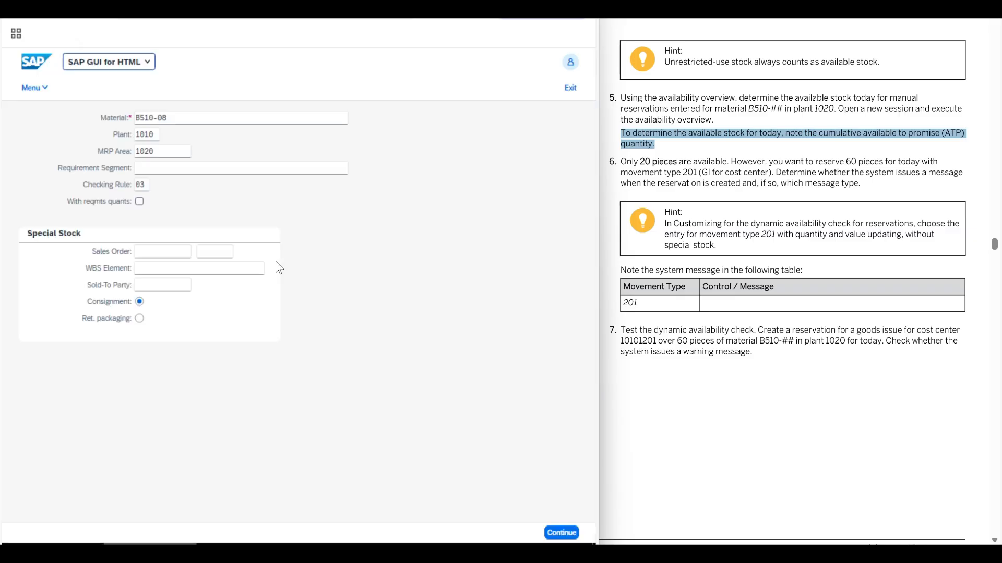
pyautogui.click(186, 121)
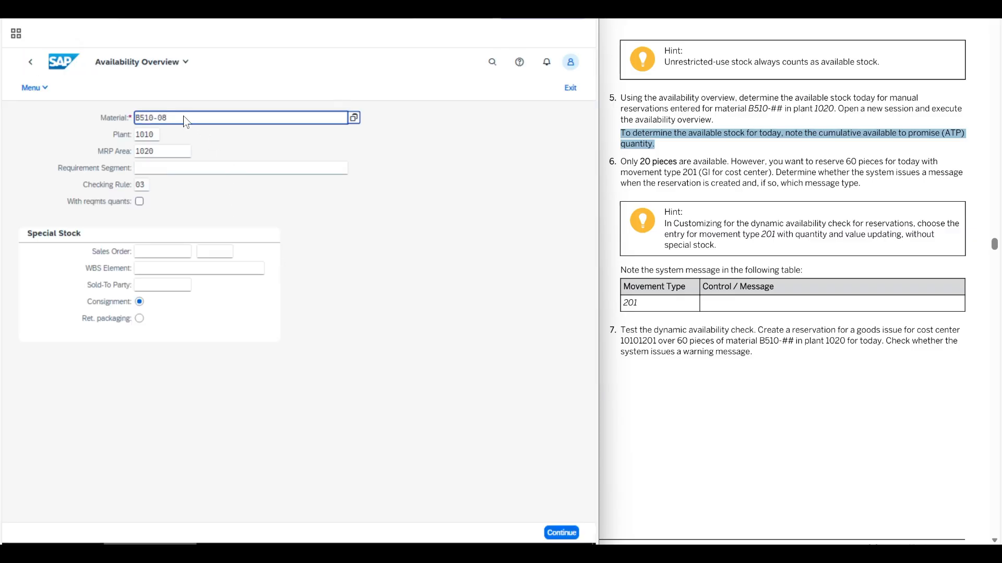
pyautogui.click(155, 136)
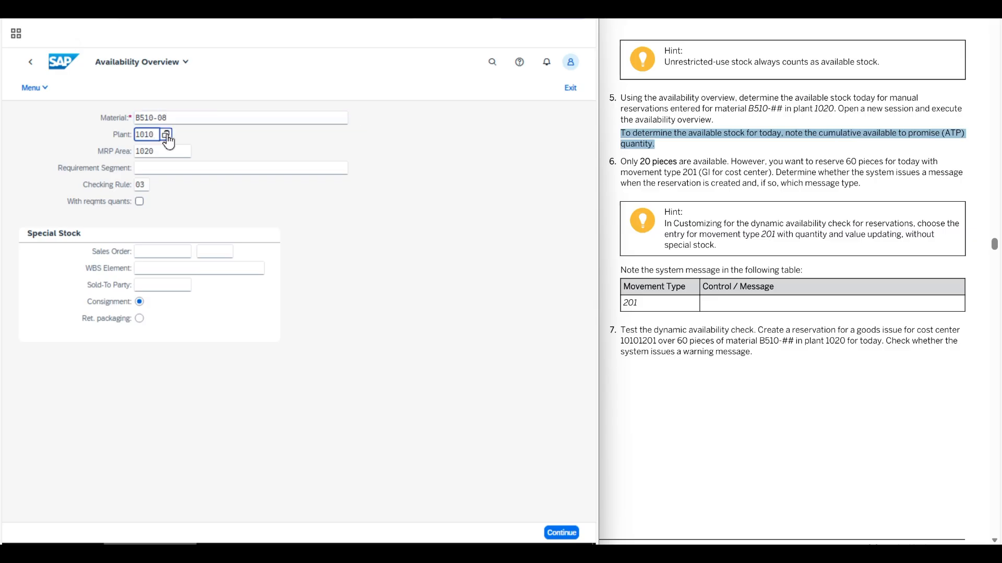
pyautogui.press('BackSpace')
pyautogui.press('BackSpace')
pyautogui.write('20')
pyautogui.click(562, 532)
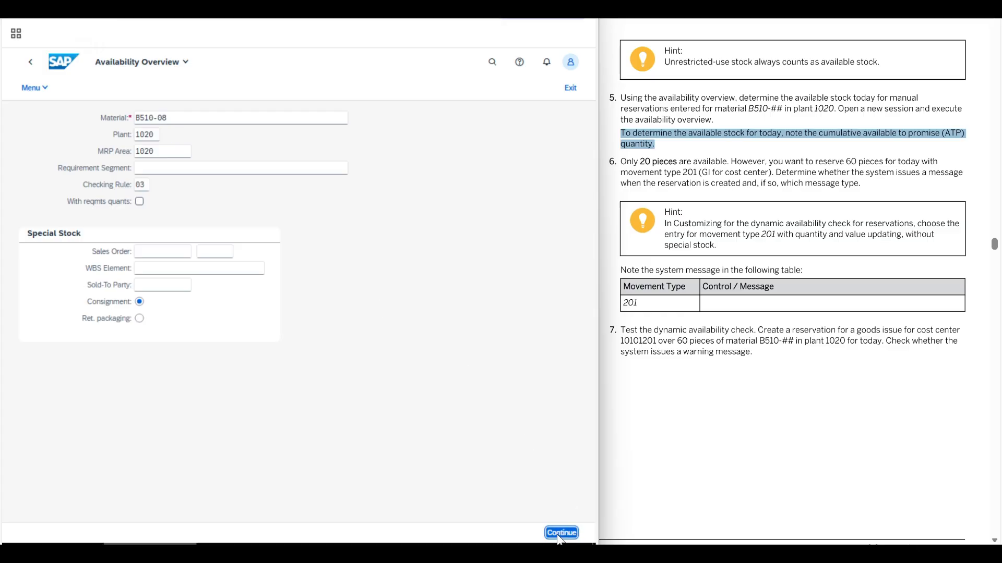
pyautogui.doubleClick(383, 307)
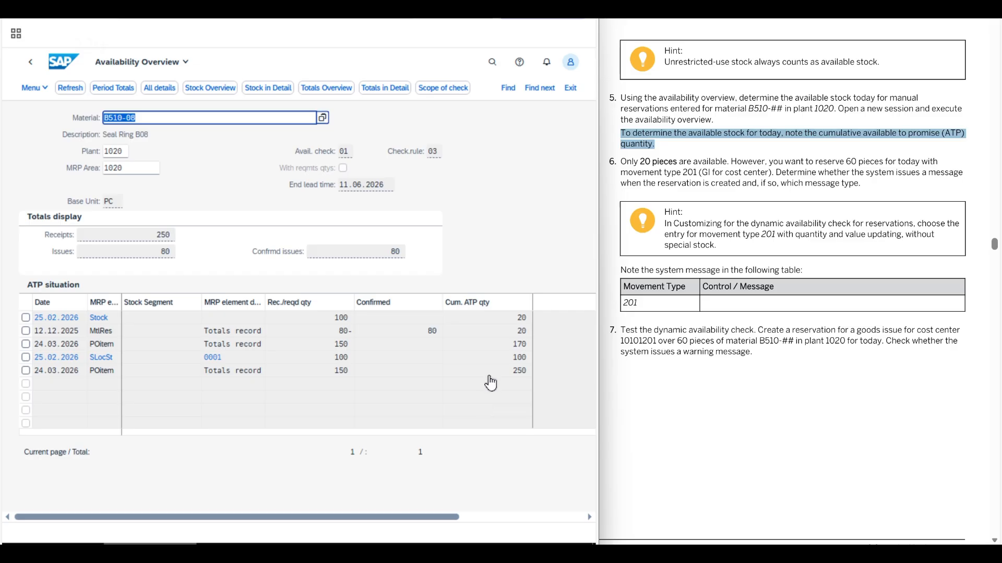
pyautogui.click(498, 323)
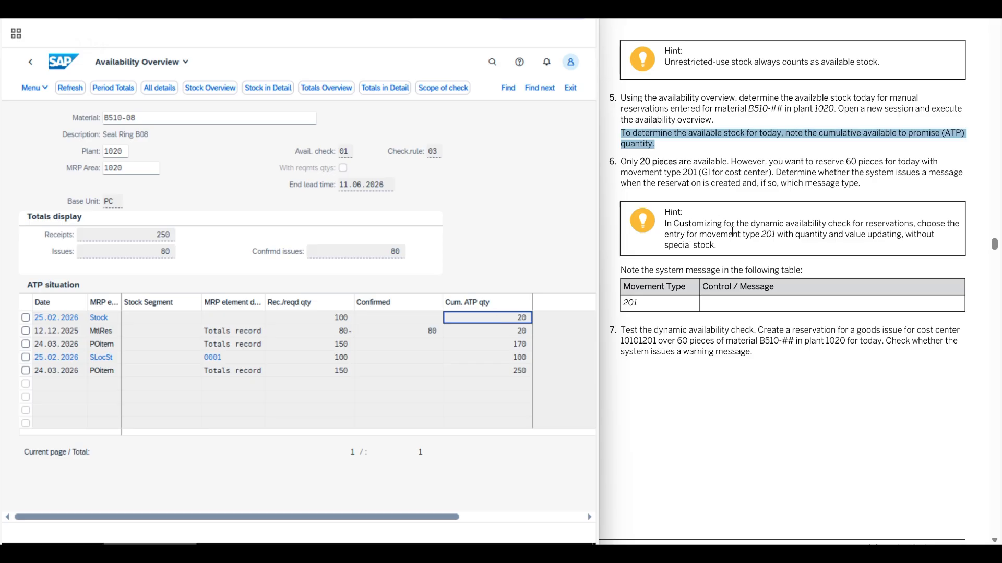
# Read task 6 about reserving 60 pieces with movement type 201 and determining whether a system message is issued and its type.
pyautogui.click(765, 335)
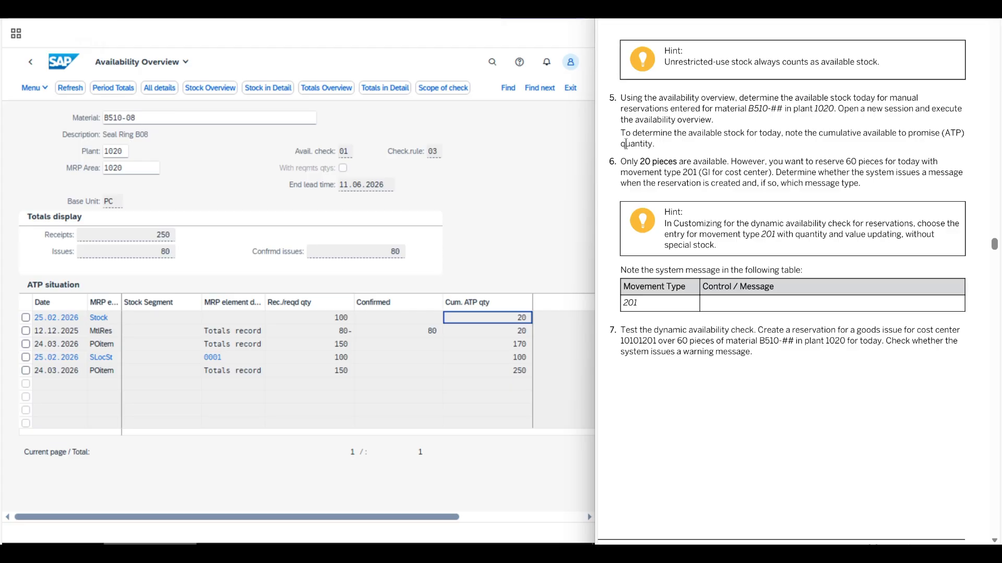
pyautogui.moveTo(621, 162); pyautogui.dragTo(696, 179)
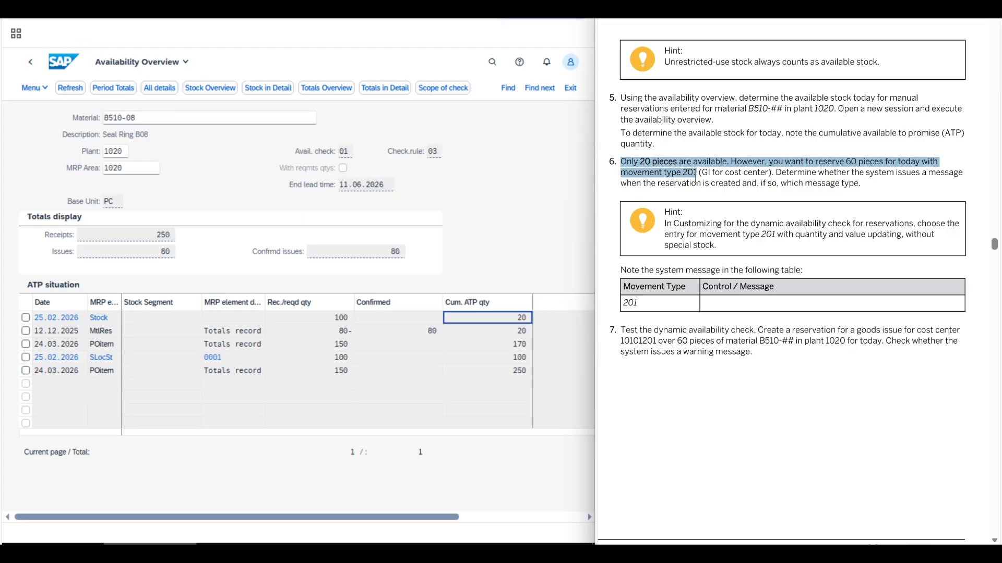
pyautogui.moveTo(696, 178); pyautogui.dragTo(773, 183)
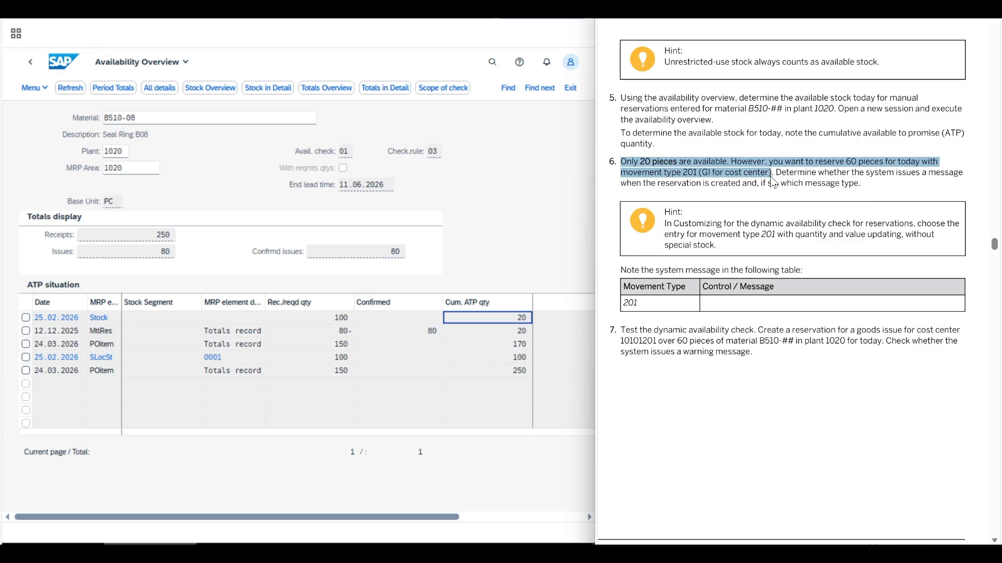
pyautogui.click(776, 174)
pyautogui.moveTo(777, 172); pyautogui.dragTo(866, 190)
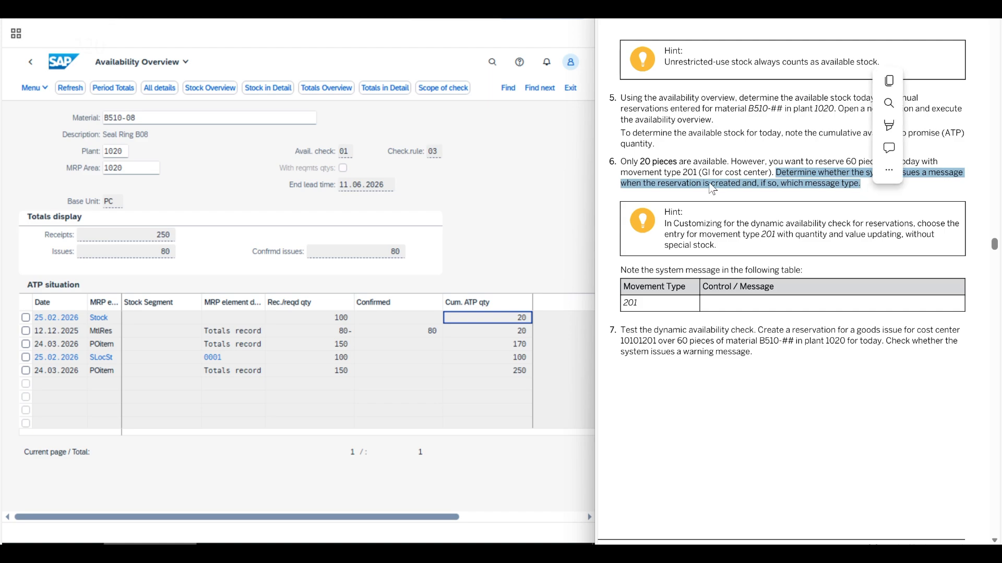
pyautogui.click(704, 182)
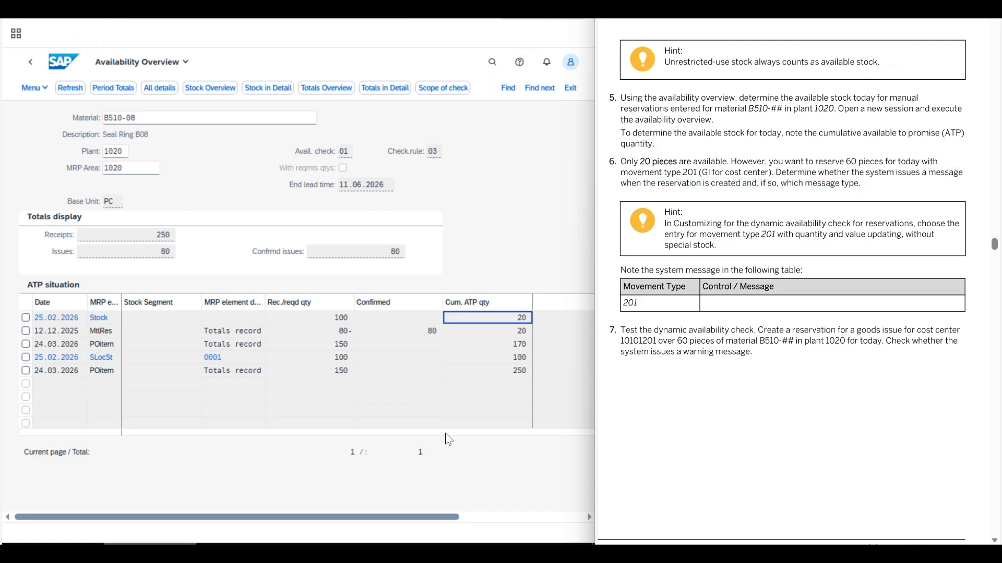
# Switch to the SAP Customizing session, leave the availability check scope, and open the movement type settings for the reservation availability check.
pyautogui.click(318, 553)
pyautogui.click(336, 553)
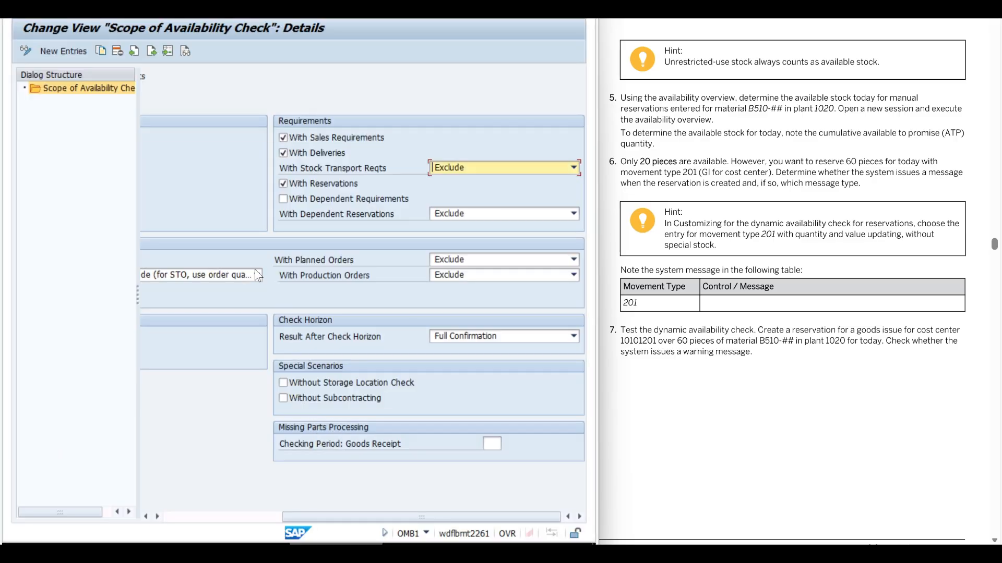
pyautogui.press('F3')
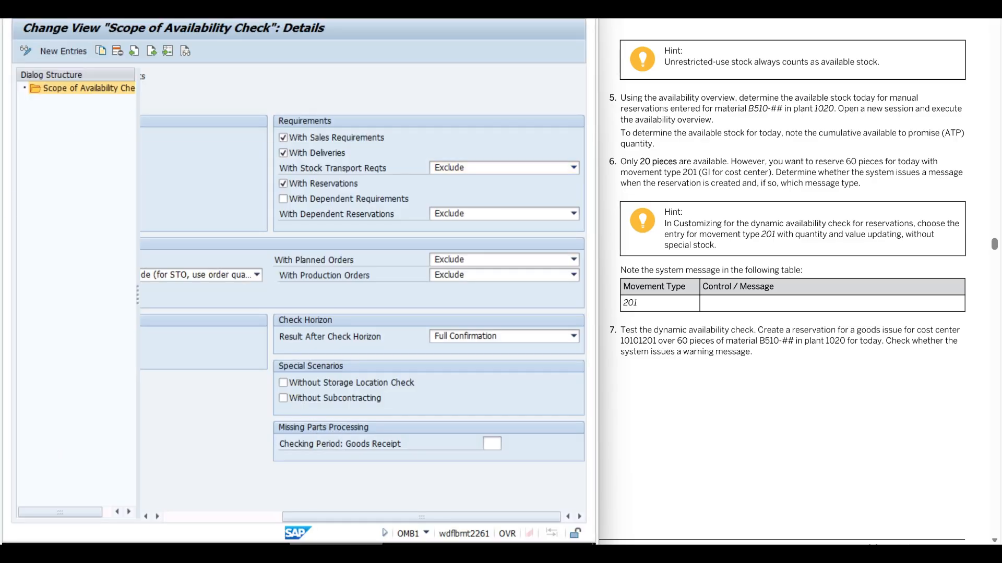
pyautogui.press('F3')
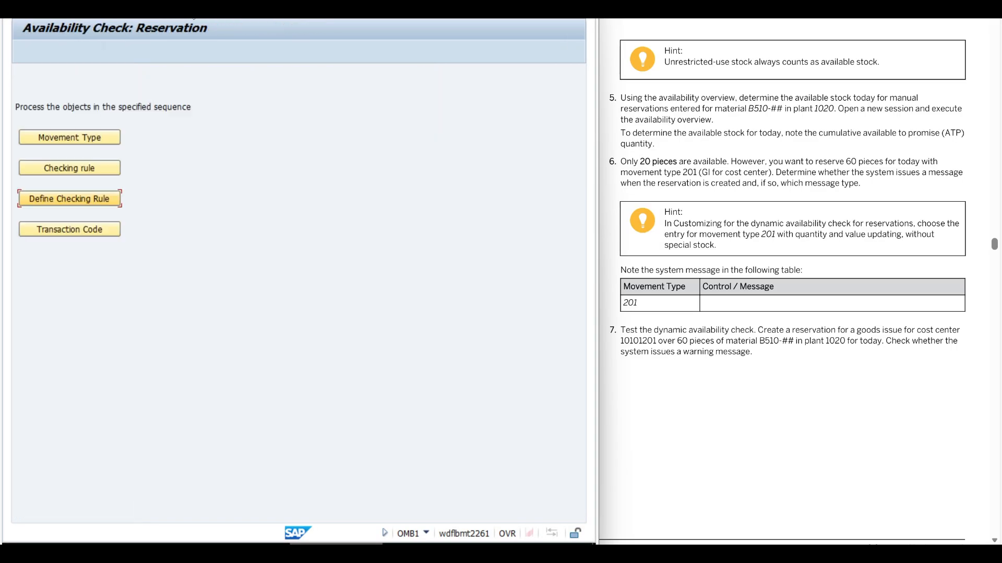
pyautogui.click(75, 136)
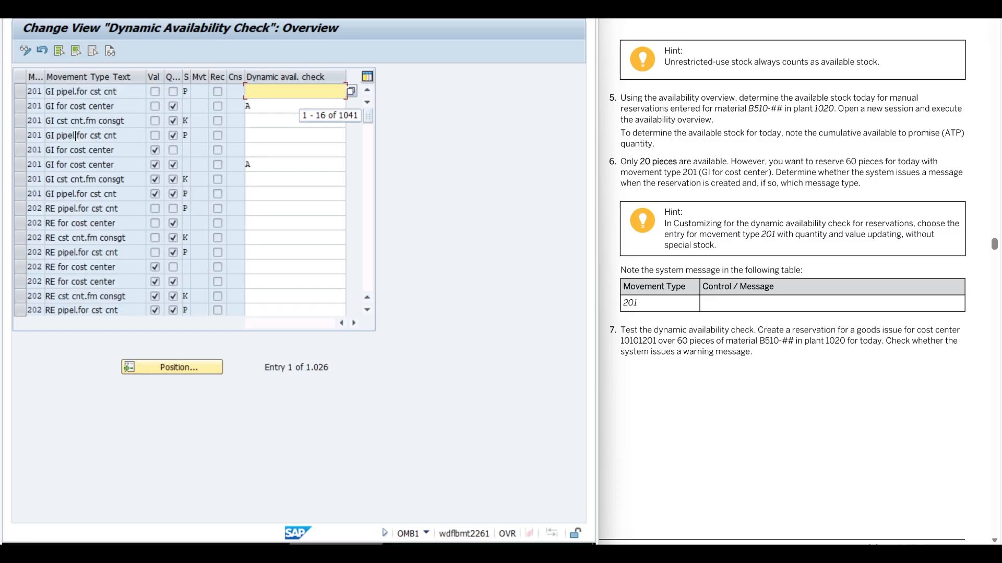
# Position the dynamic availability check list at movement type 201 with value updating X, quantity updating X and no special stock.
pyautogui.click(177, 365)
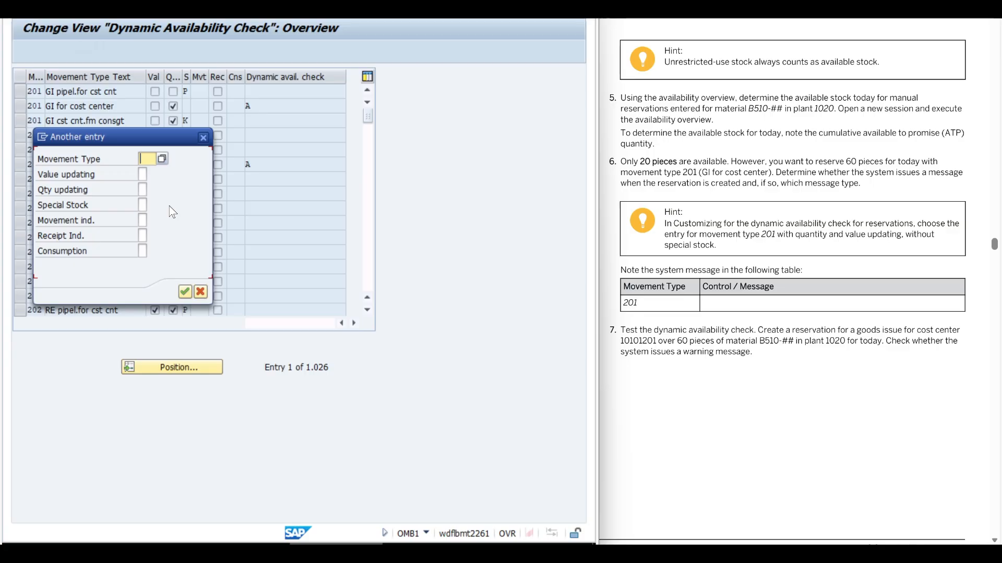
pyautogui.write('201')
pyautogui.press('Tab')
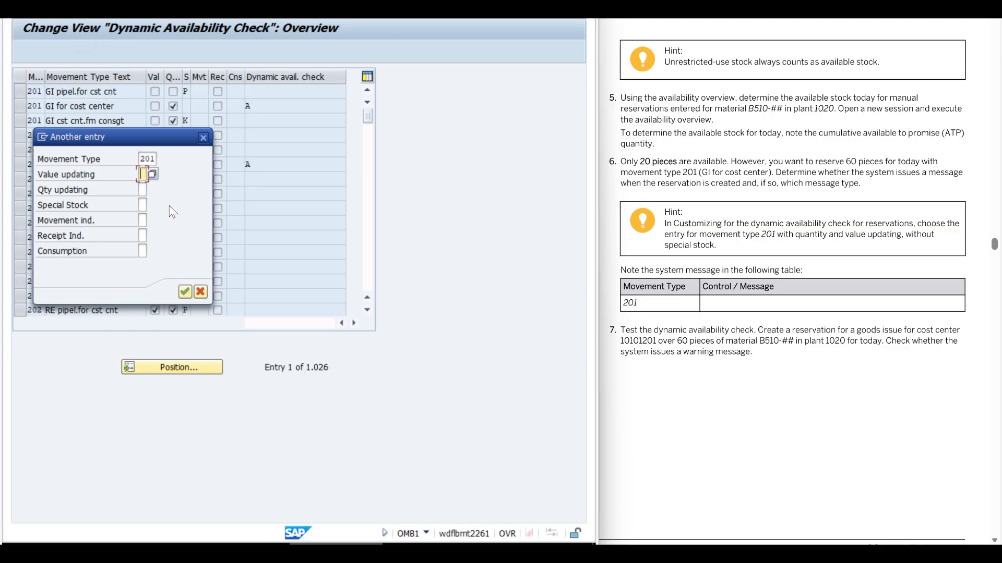
pyautogui.write('x')
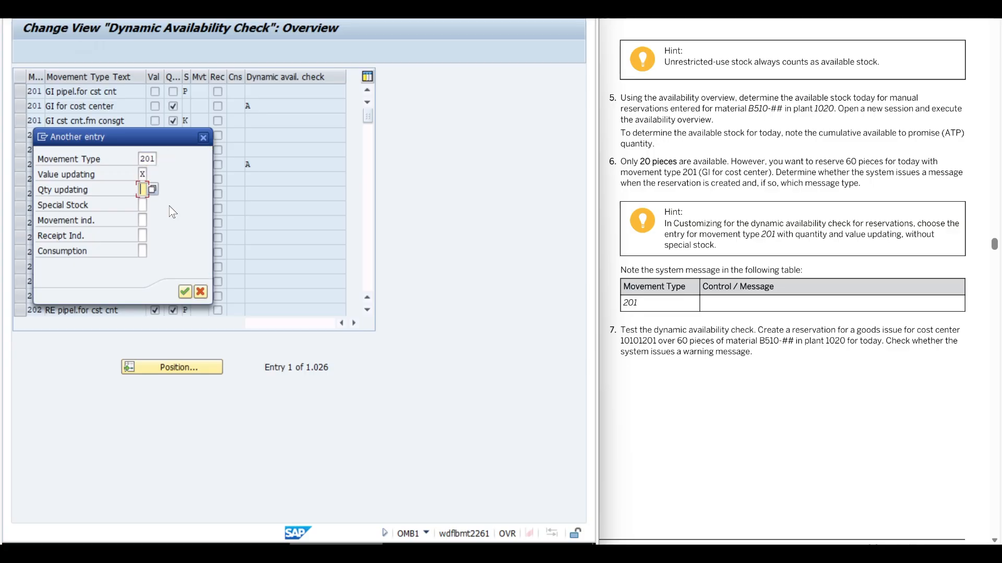
pyautogui.write('x')
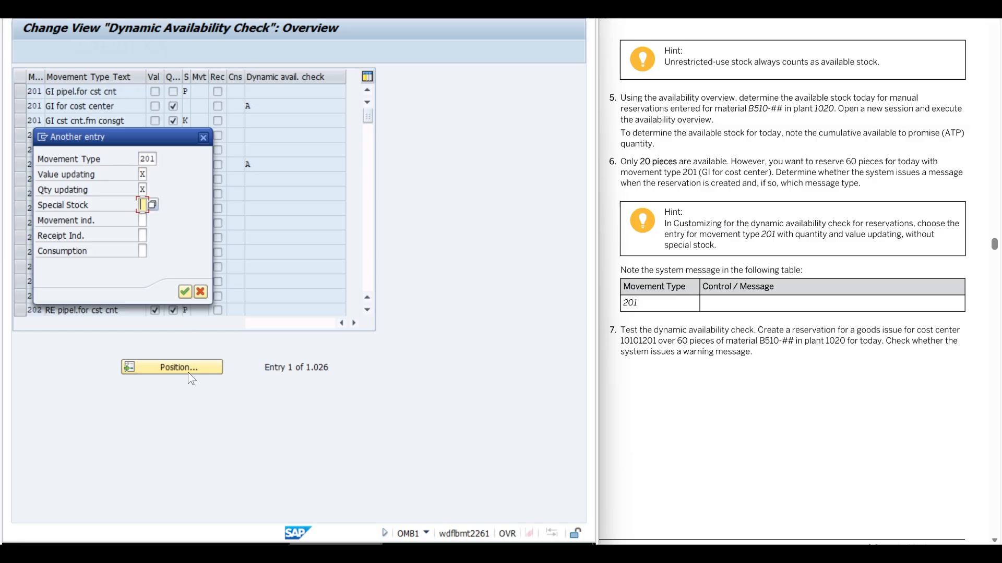
pyautogui.click(185, 292)
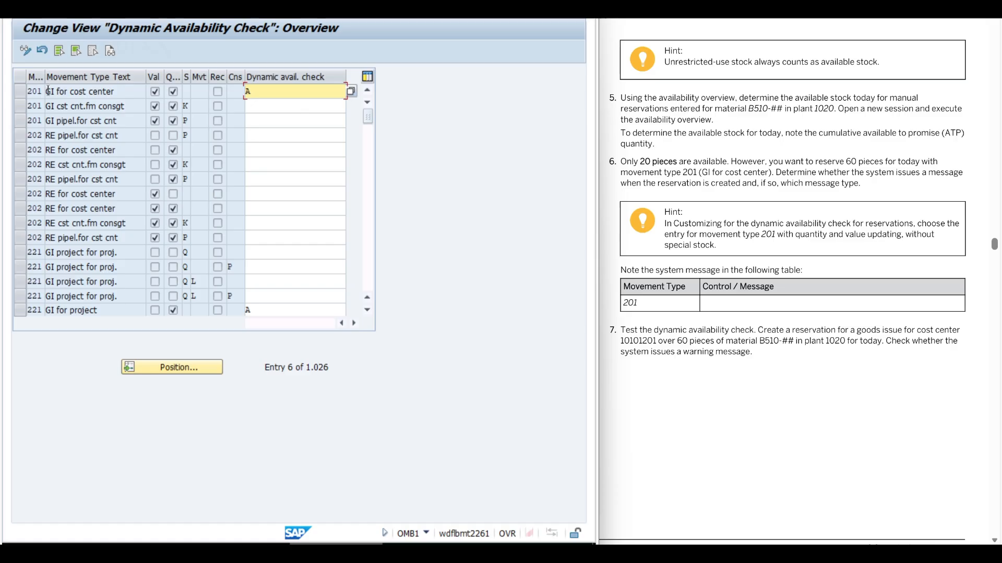
# Look up the meaning of the dynamic availability check value for movement type 201 and close the value list.
pyautogui.click(268, 90)
pyautogui.click(350, 91)
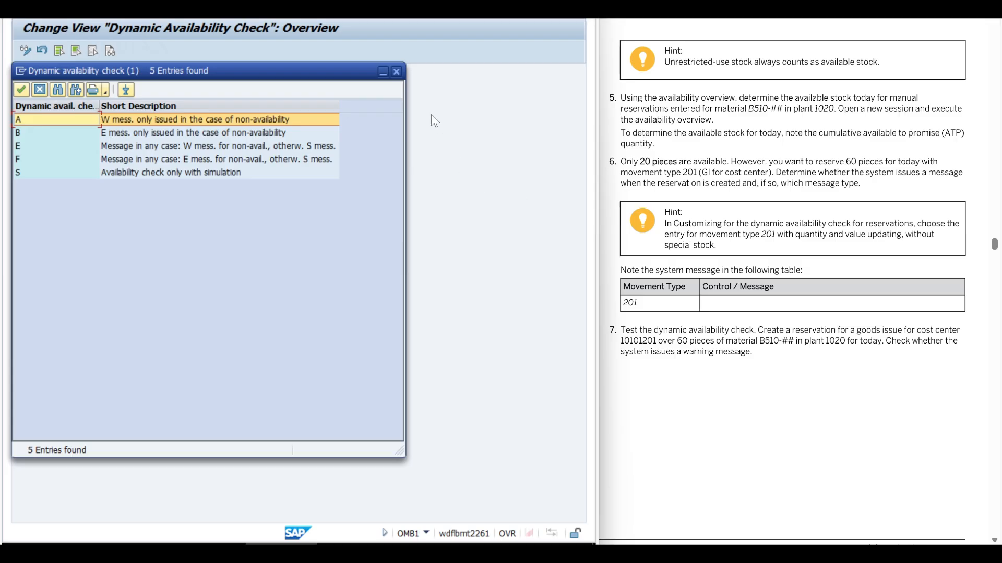
pyautogui.click(396, 72)
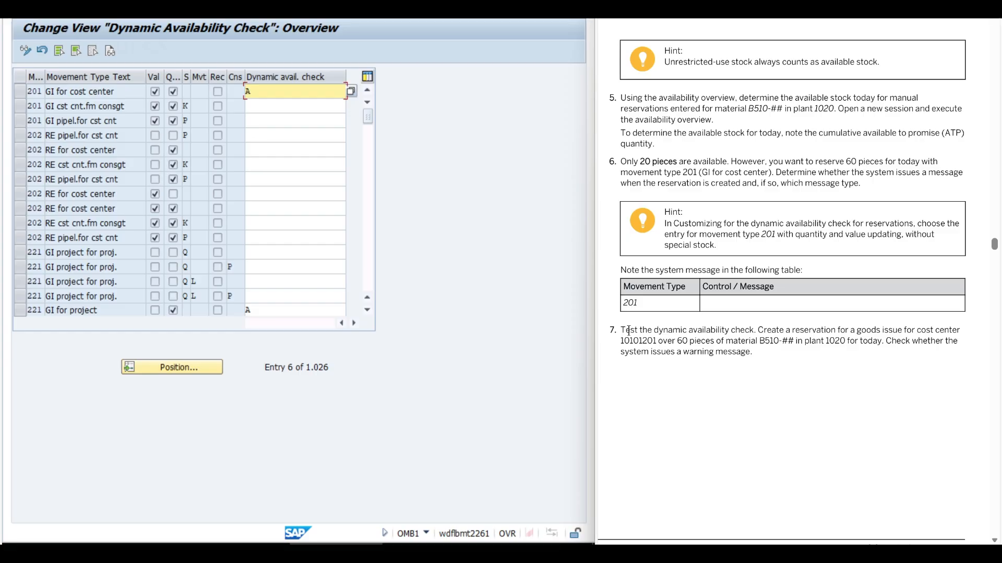
# Read task 7 and start a new reservation with movement type 201 in plant 1020.
pyautogui.moveTo(628, 330); pyautogui.dragTo(751, 356)
pyautogui.click(710, 389)
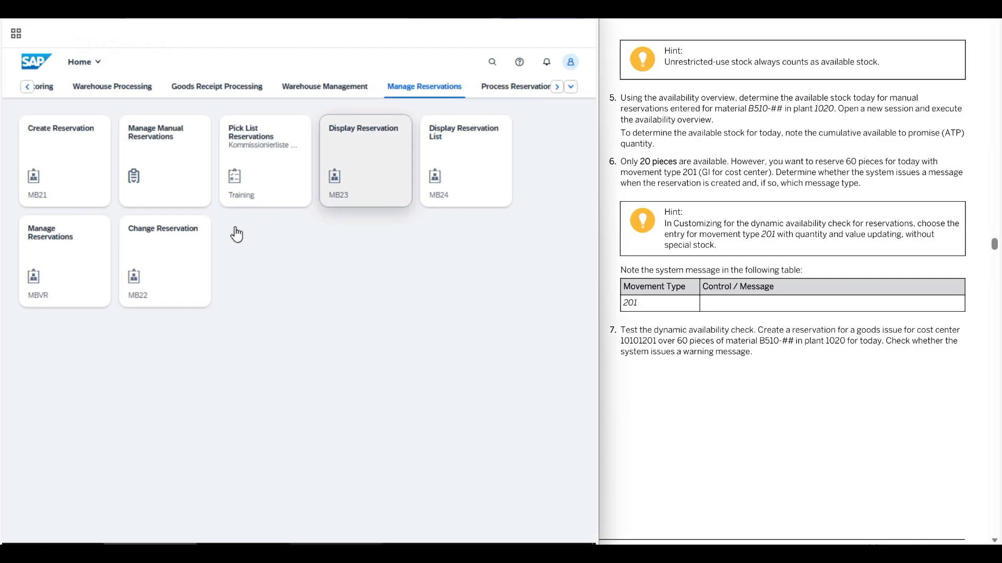
pyautogui.click(70, 162)
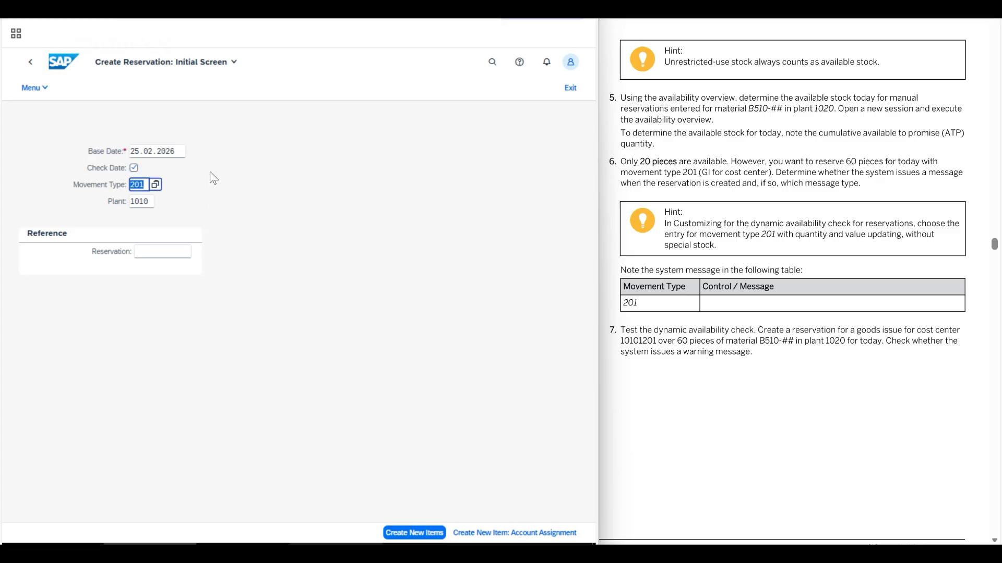
pyautogui.click(146, 201)
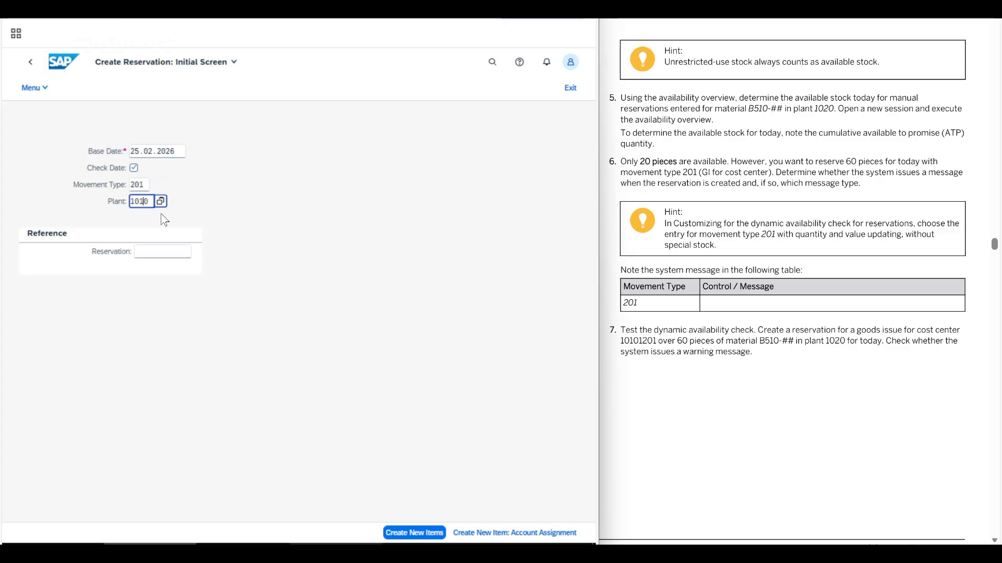
pyautogui.press('Return')
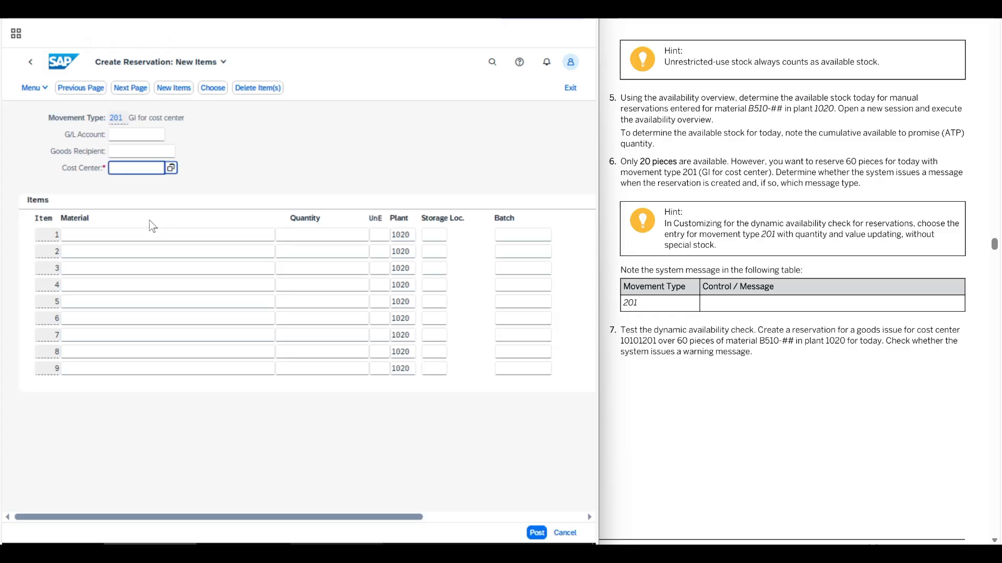
# Enter material B510-08 with quantity 60 PC as the first reservation item.
pyautogui.click(77, 238)
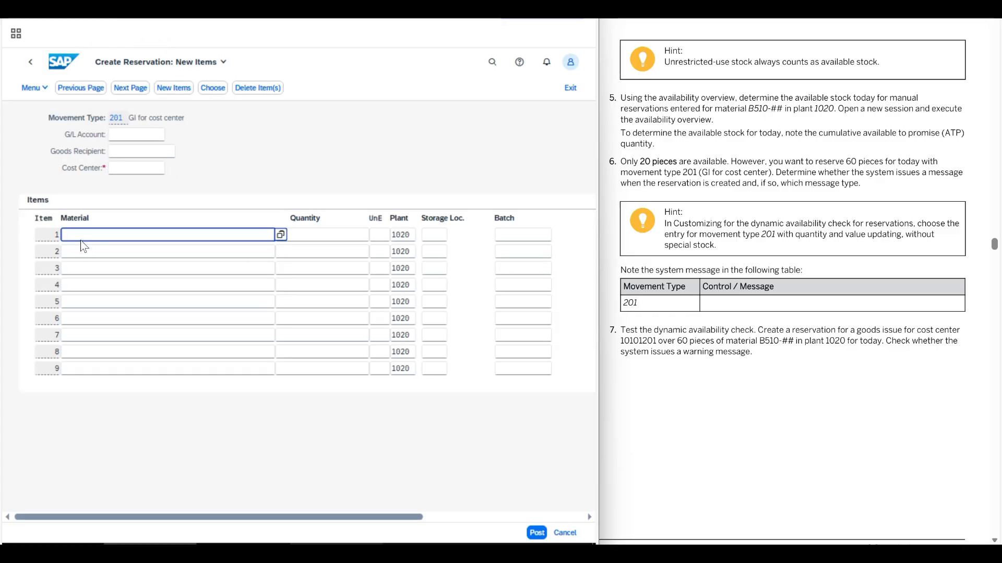
pyautogui.write('B510-08')
pyautogui.press('Tab')
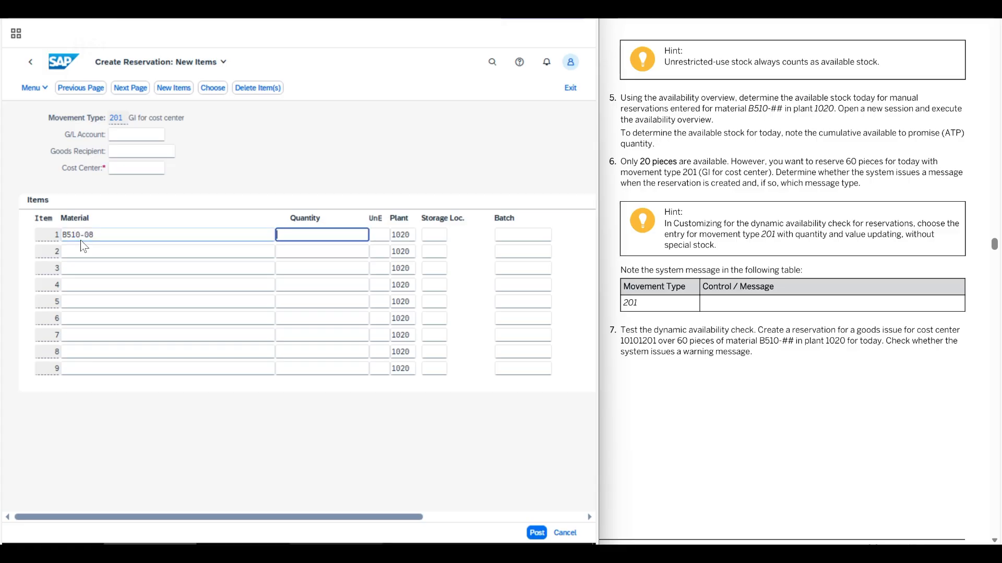
pyautogui.write('60')
pyautogui.press('Tab')
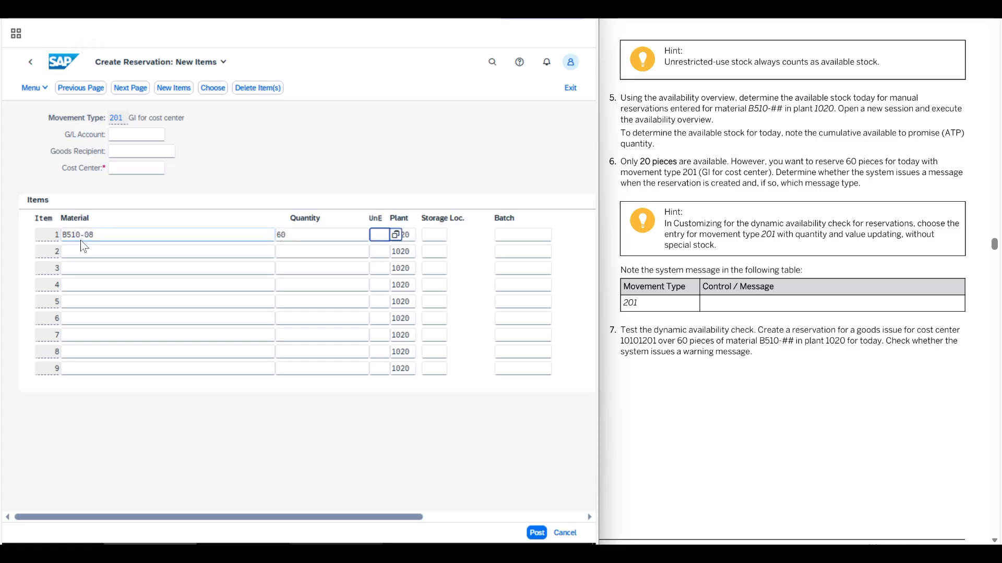
pyautogui.write('PC')
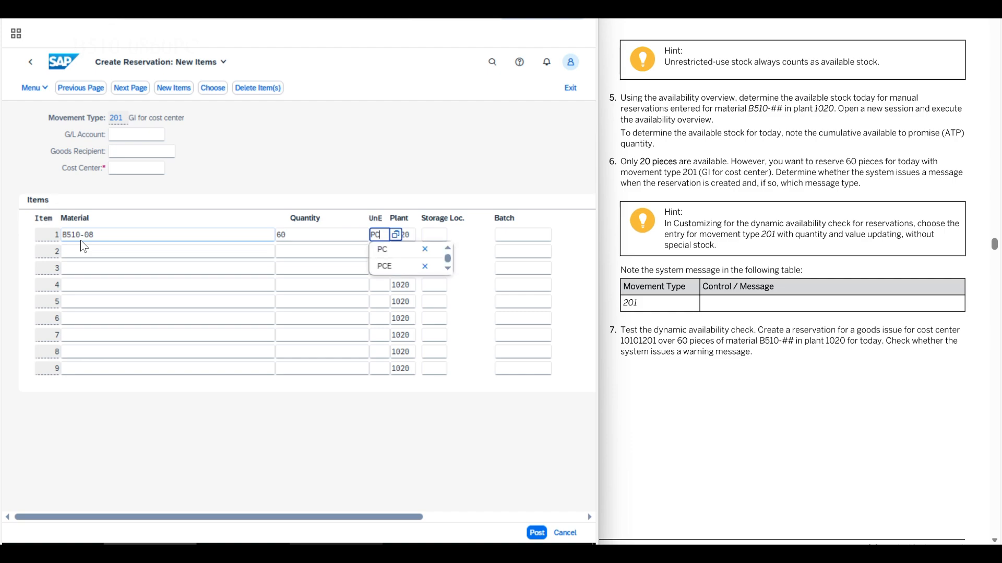
pyautogui.press('Return')
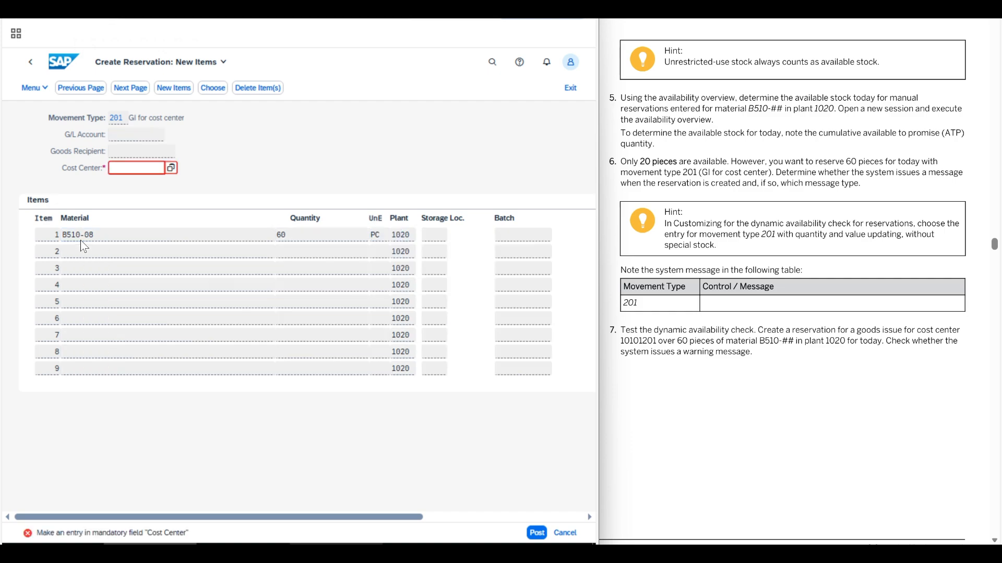
# Assign cost center 10101201 to the reservation and submit the item for the dynamic availability check.
pyautogui.write('10101201')
pyautogui.press('Return')
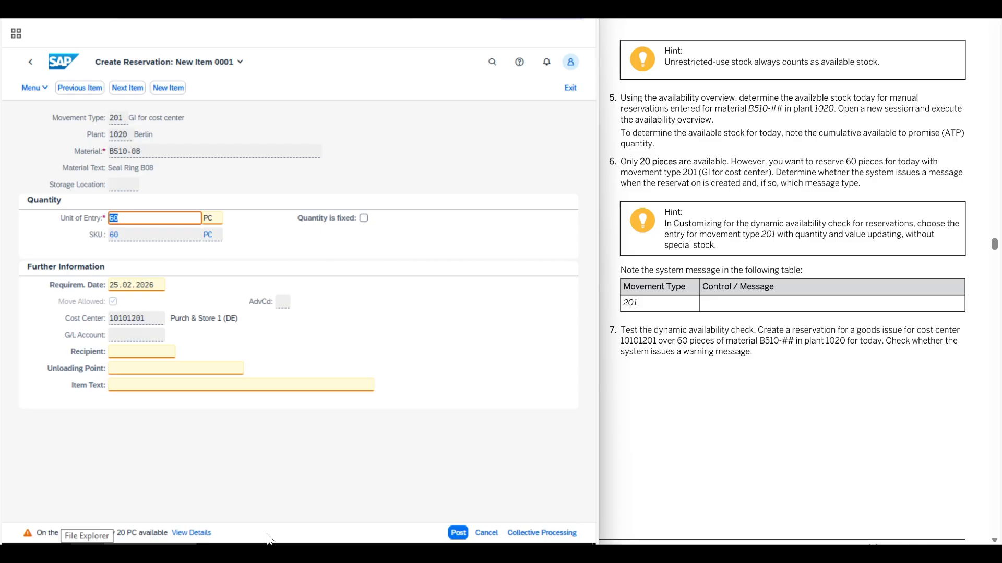
# Accept the availability warning on the 60-piece item and post the reservation.
pyautogui.click(341, 449)
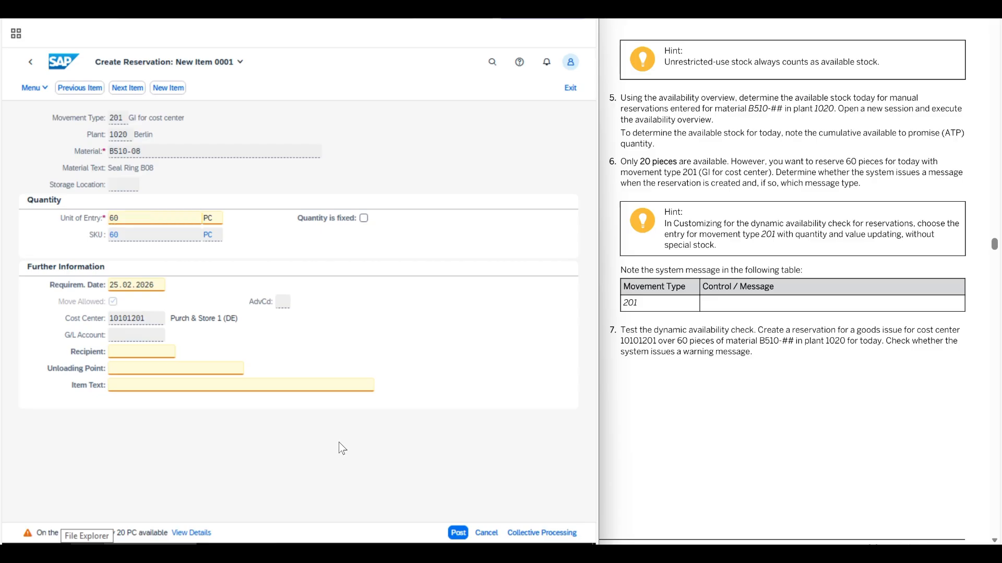
pyautogui.click(457, 533)
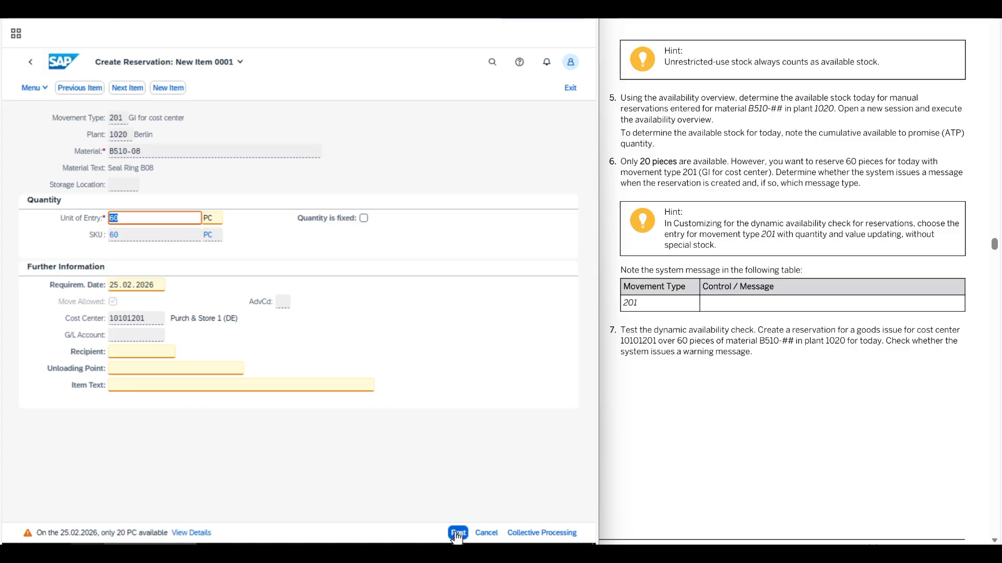
pyautogui.click(457, 532)
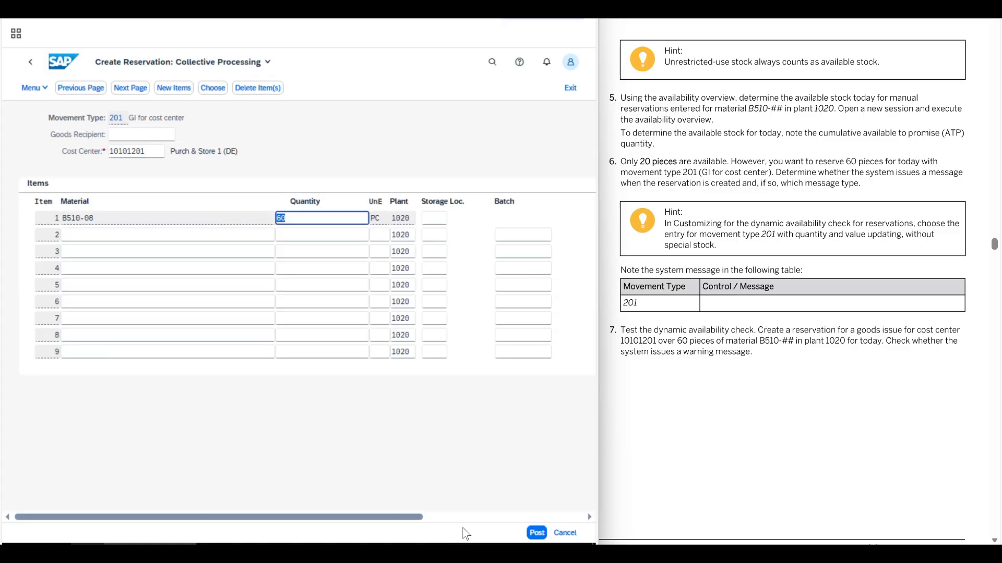
pyautogui.click(536, 532)
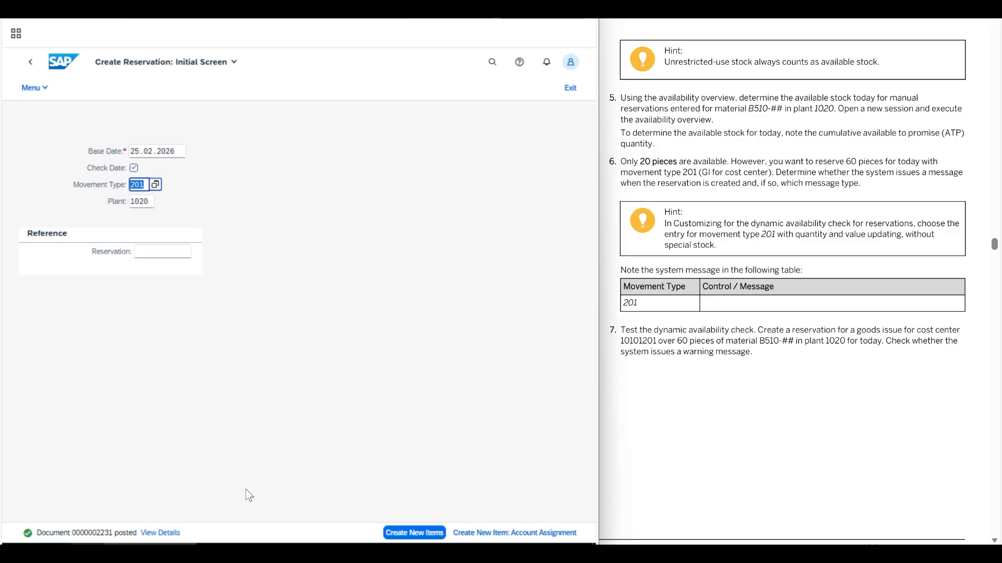
# Return to the availability overview for B510-08, refresh it, and examine the cumulative ATP quantity and the material reservation rows.
pyautogui.click(398, 249)
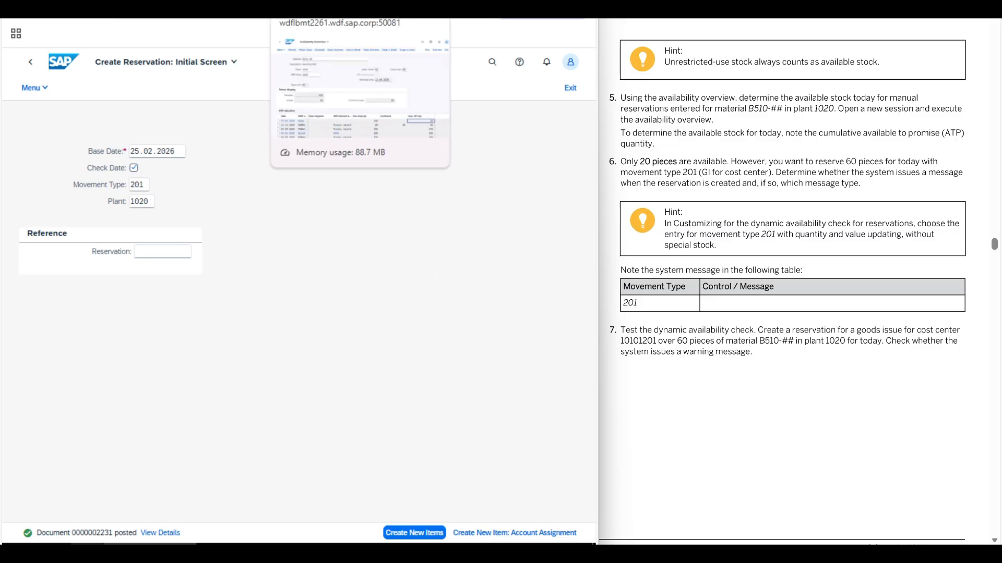
pyautogui.click(318, 12)
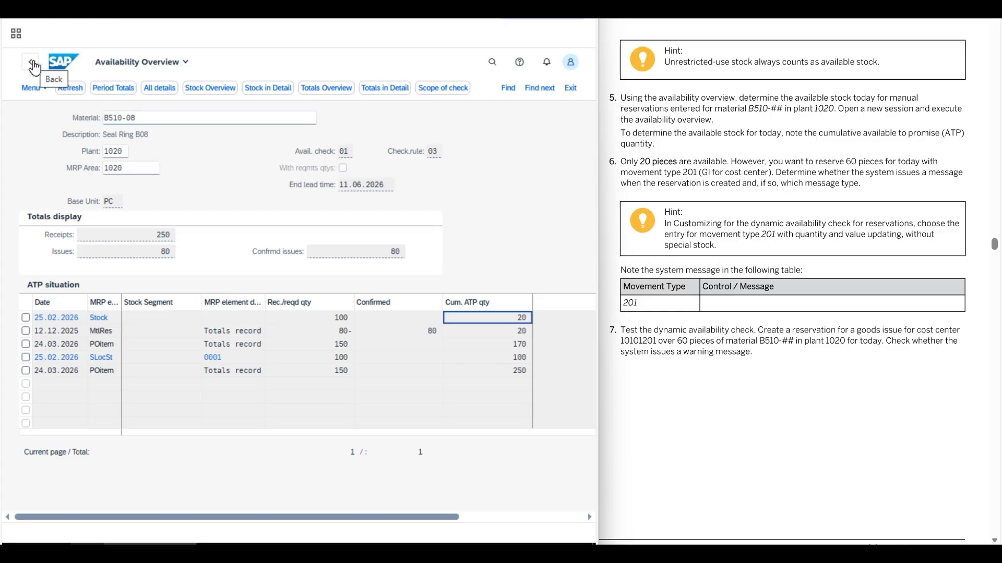
pyautogui.click(70, 87)
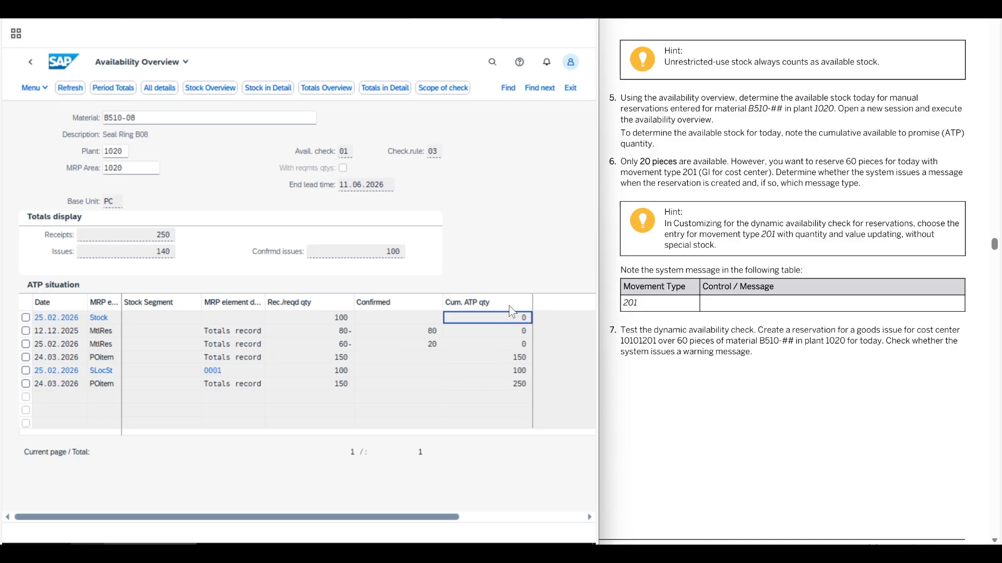
pyautogui.click(337, 333)
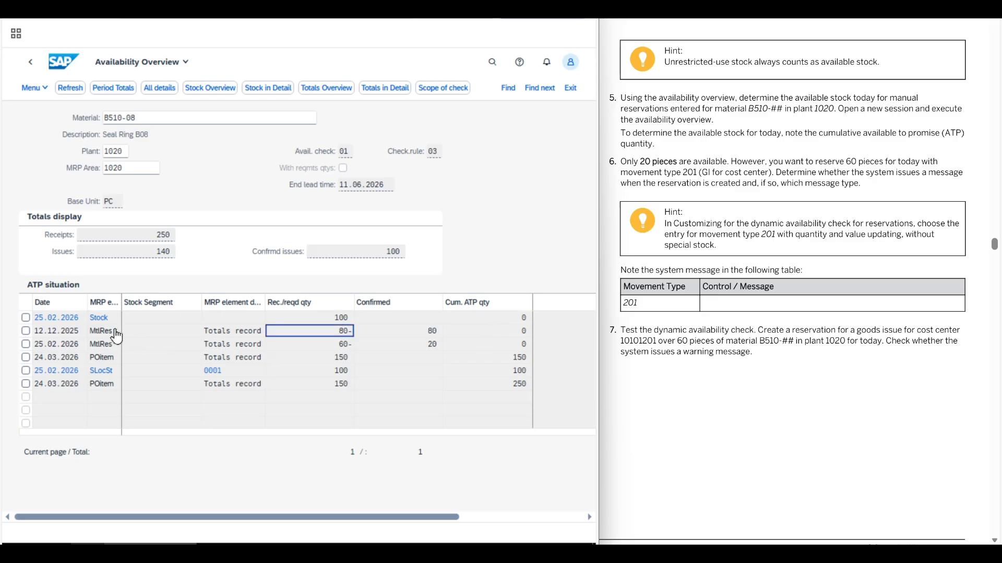
pyautogui.click(326, 344)
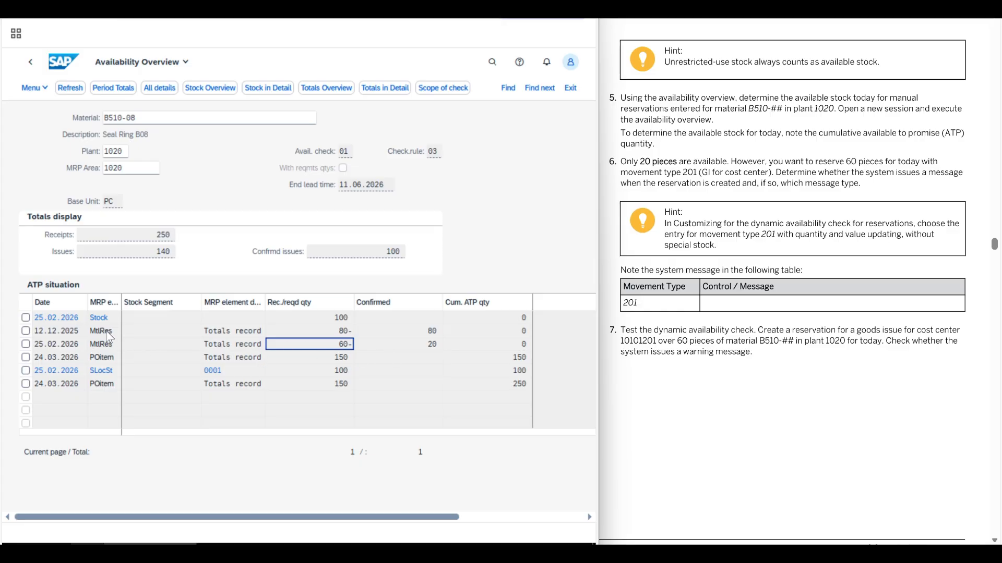
# Examine the quantities of the 12.12.2025 material reservation and the first 24.03.2026 purchase order item in the availability overview.
pyautogui.click(332, 331)
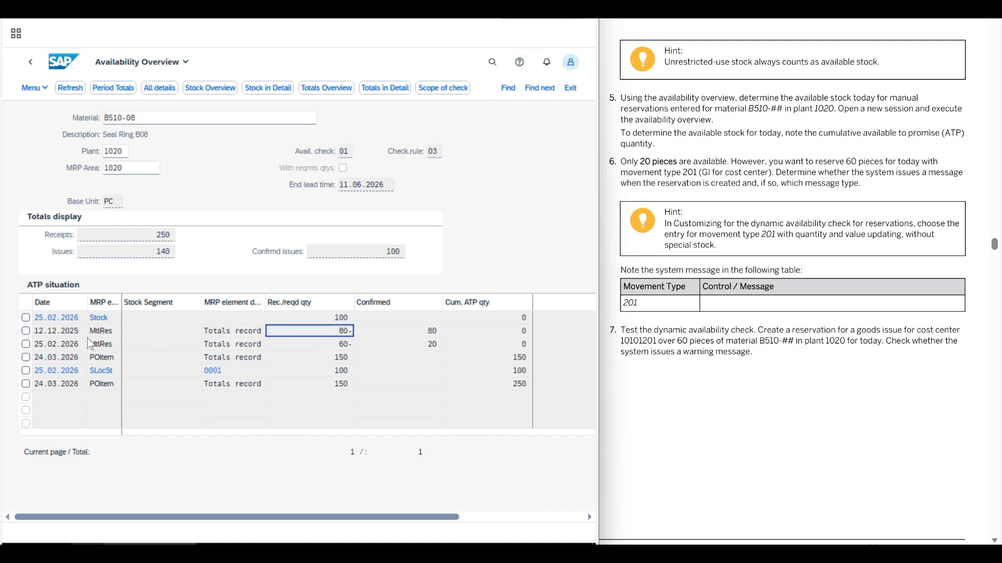
pyautogui.click(325, 359)
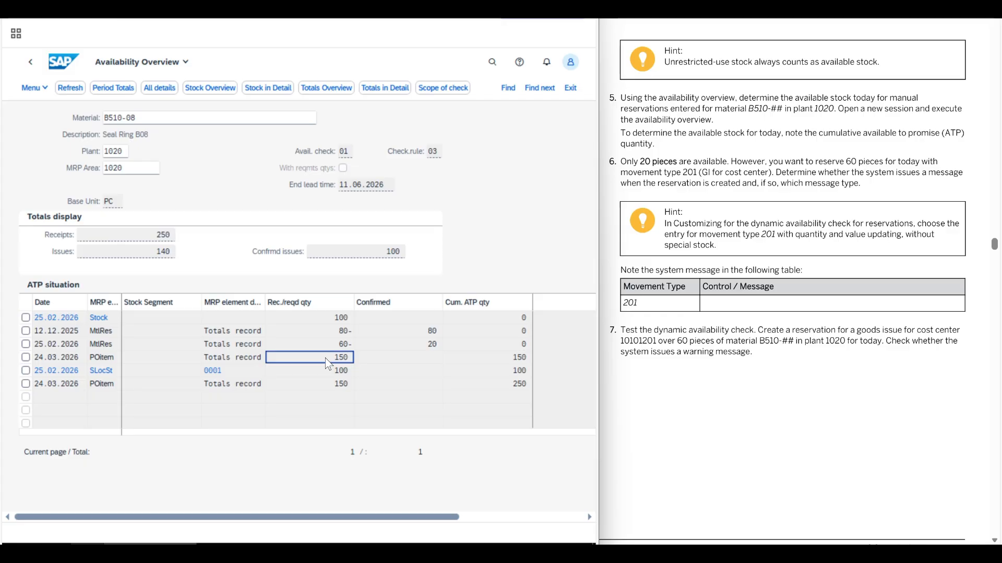
pyautogui.click(500, 191)
# Switch to the stock/requirements list for B510-08, refresh it, and examine the 25.02.2026 reservation and the 22.12.2025 purchase requisition.
pyautogui.click(156, 10)
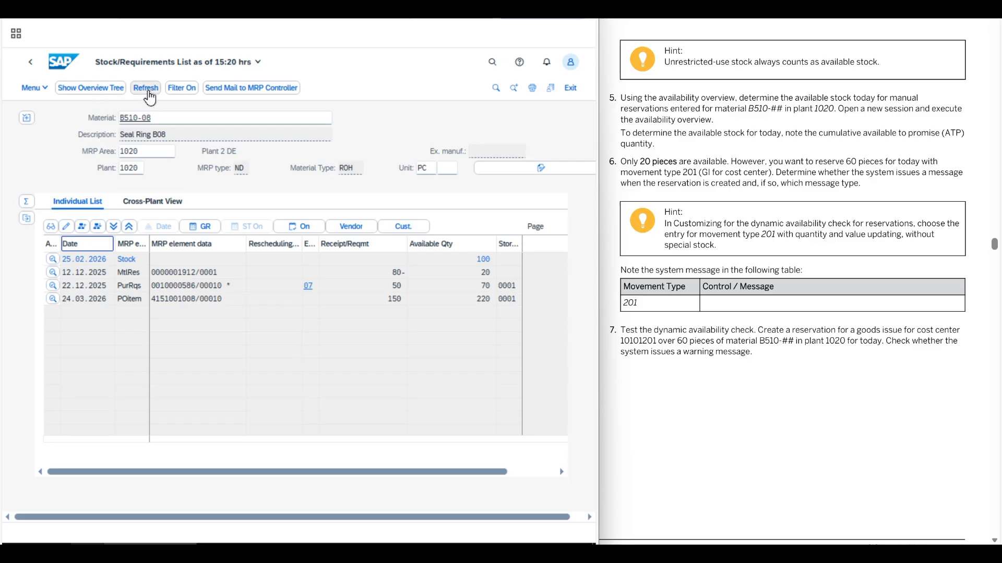
pyautogui.click(147, 91)
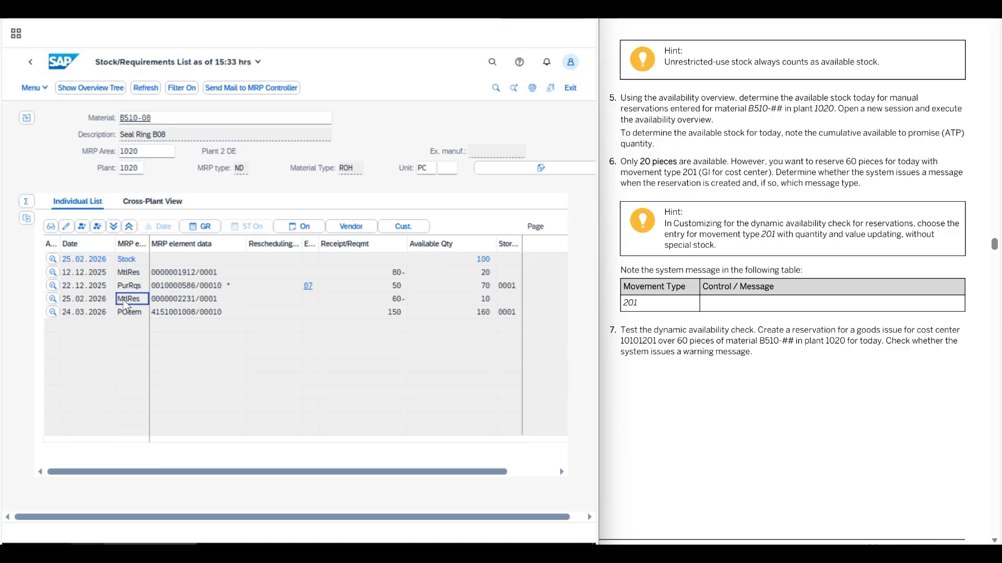
pyautogui.click(397, 301)
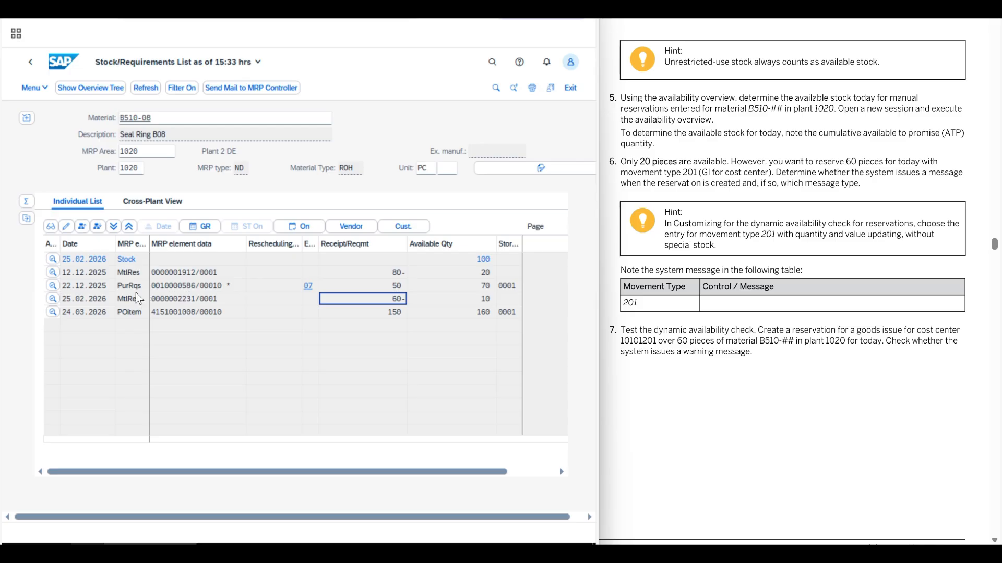
pyautogui.click(185, 292)
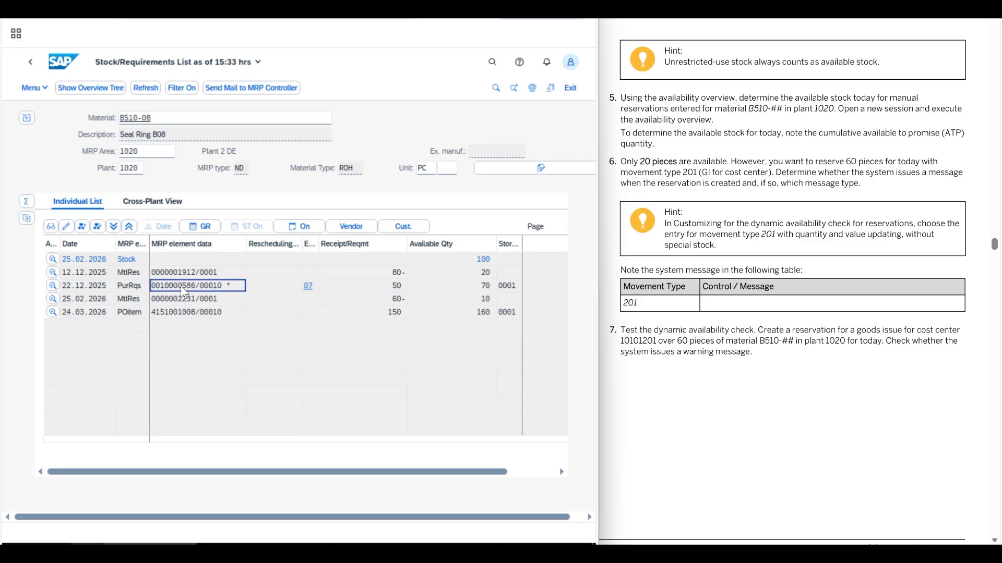
pyautogui.click(389, 289)
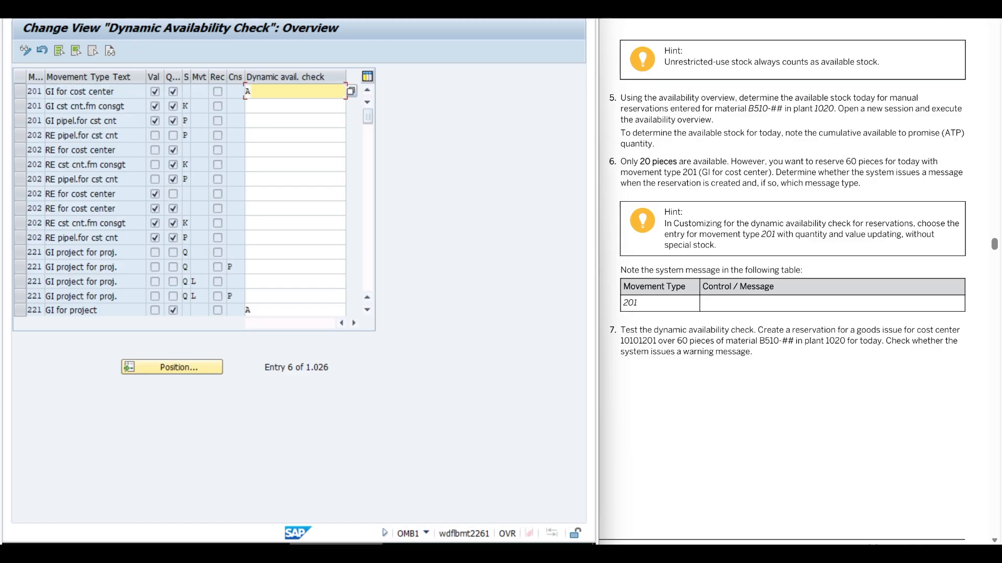
# Leave the dynamic availability check settings and open the scope of check details for availability check 01 with checking rule 03 Goods Issue.
pyautogui.press('F3')
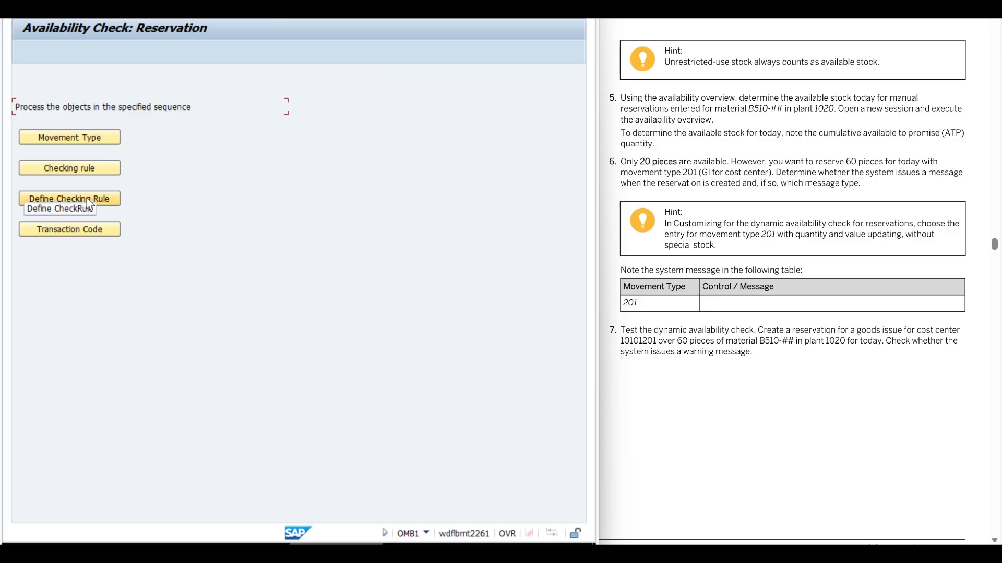
pyautogui.click(103, 201)
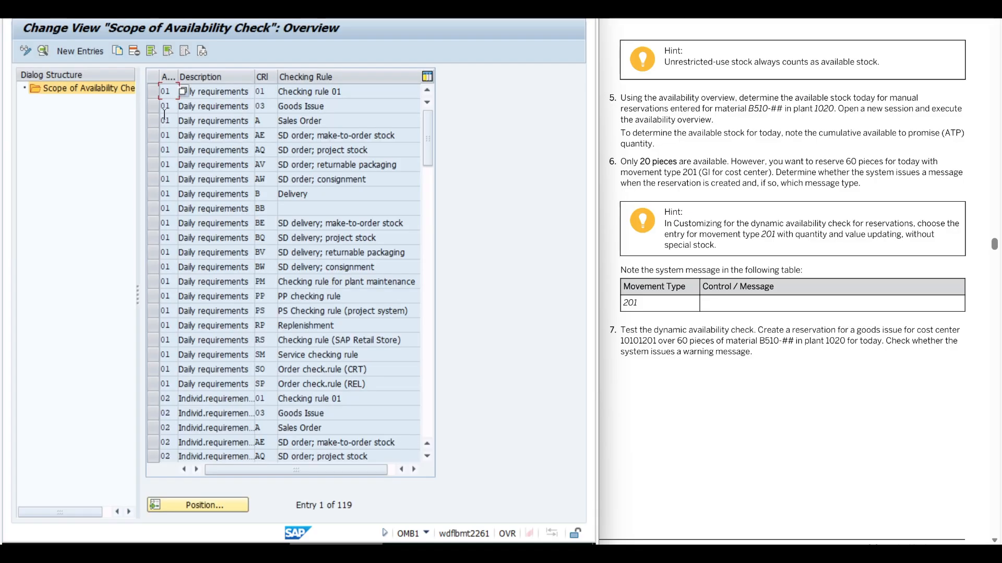
pyautogui.click(154, 106)
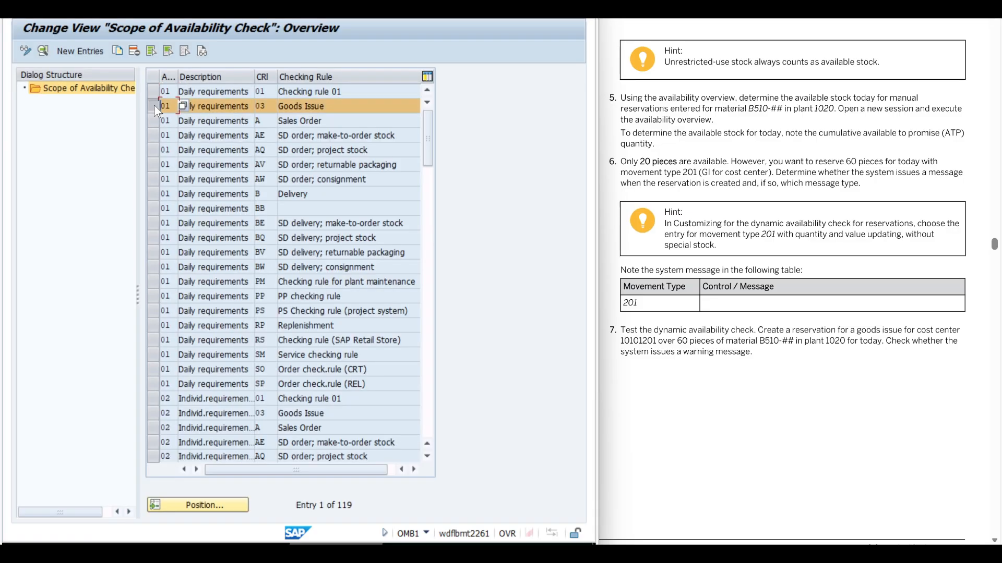
pyautogui.click(42, 49)
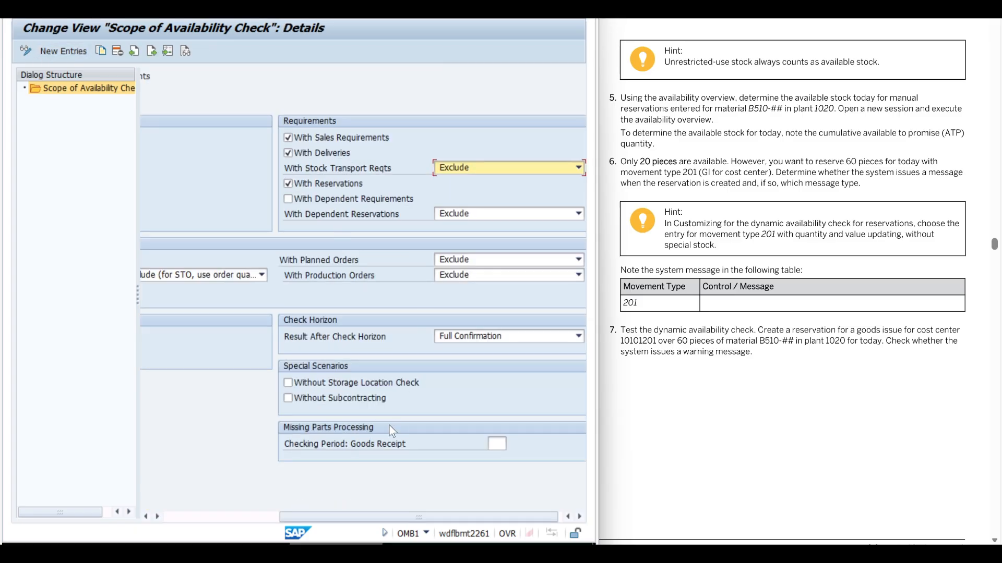